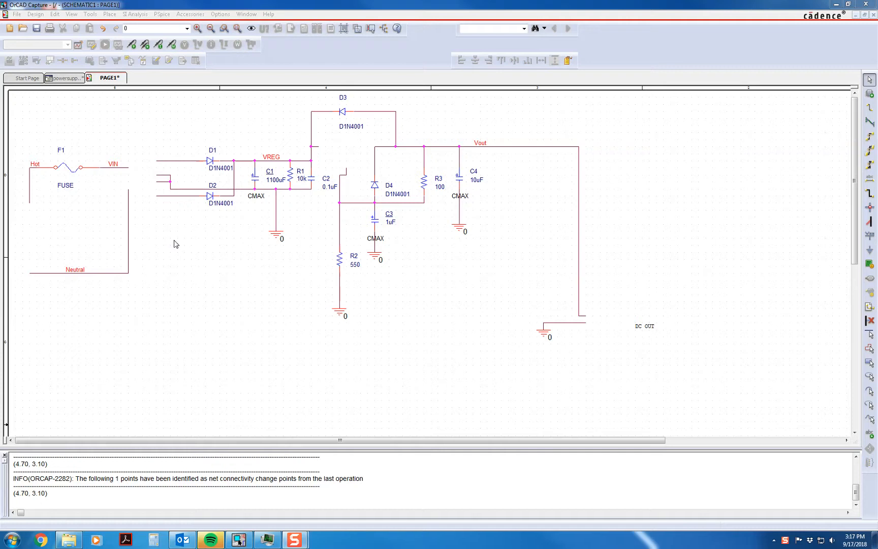
- Delete fuse F1 from between the Hot and VIN wires
left_click(65, 172)
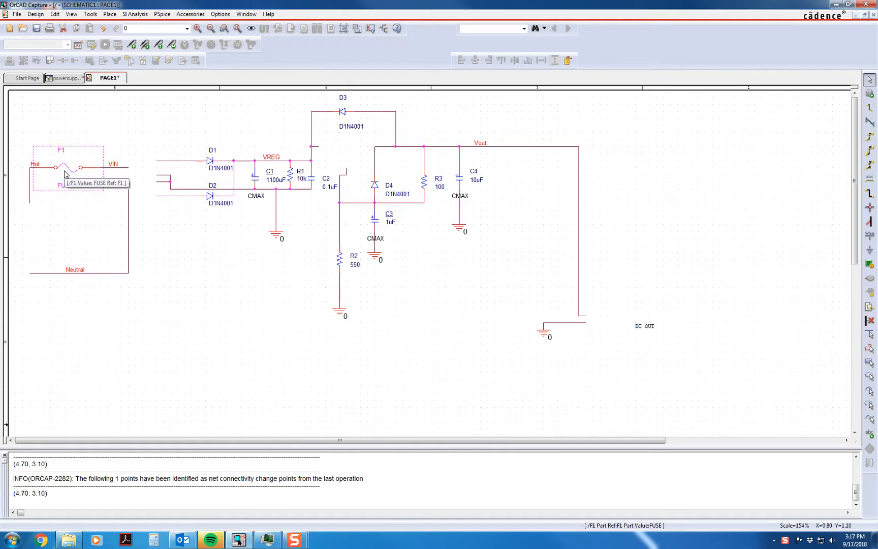
key("Delete")
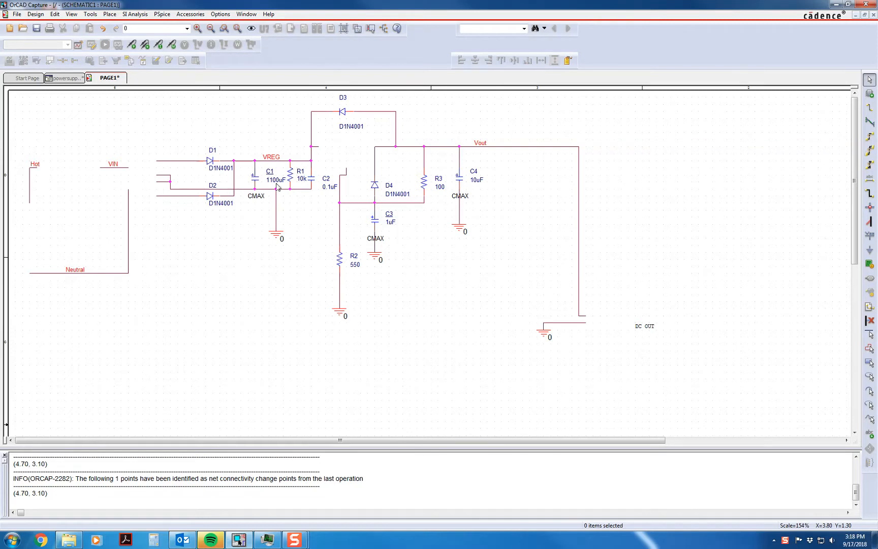
scroll(278, 188, "up", 2, "ctrl")
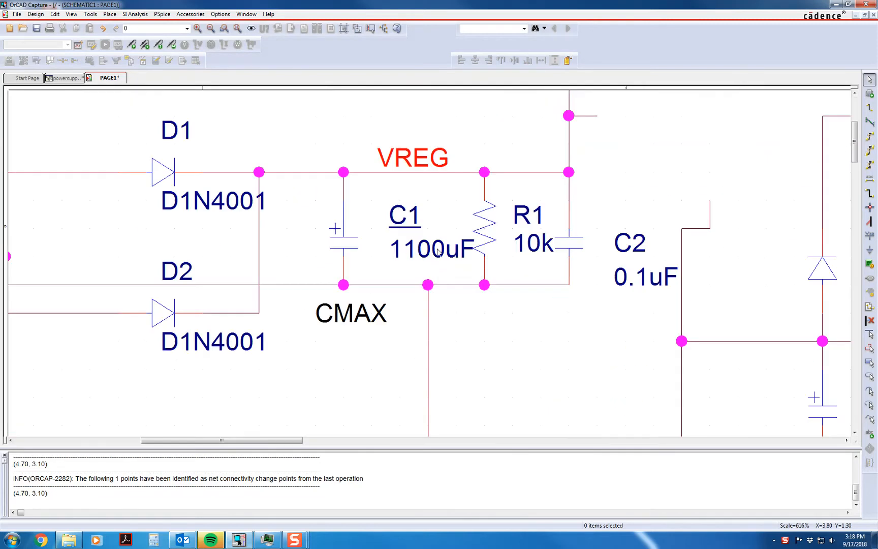
scroll(440, 252, "down", 1)
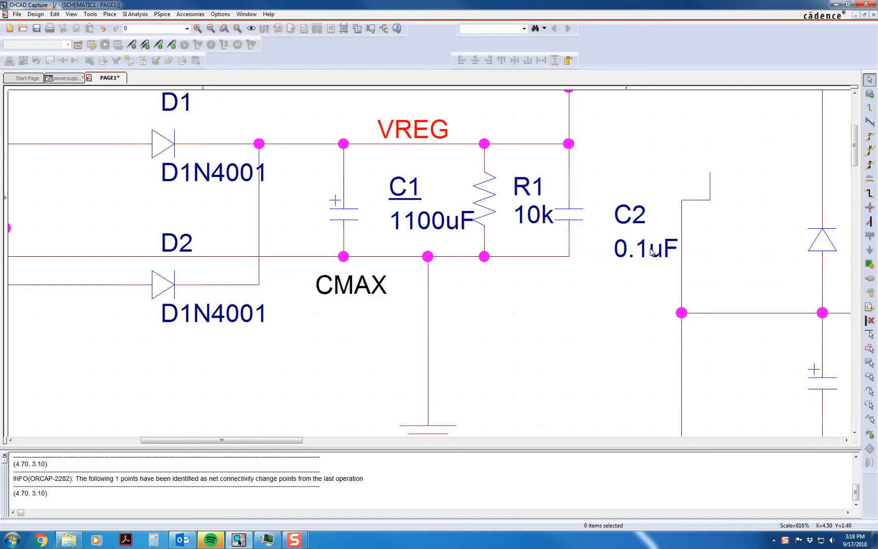
scroll(646, 253, "down", 1, "ctrl")
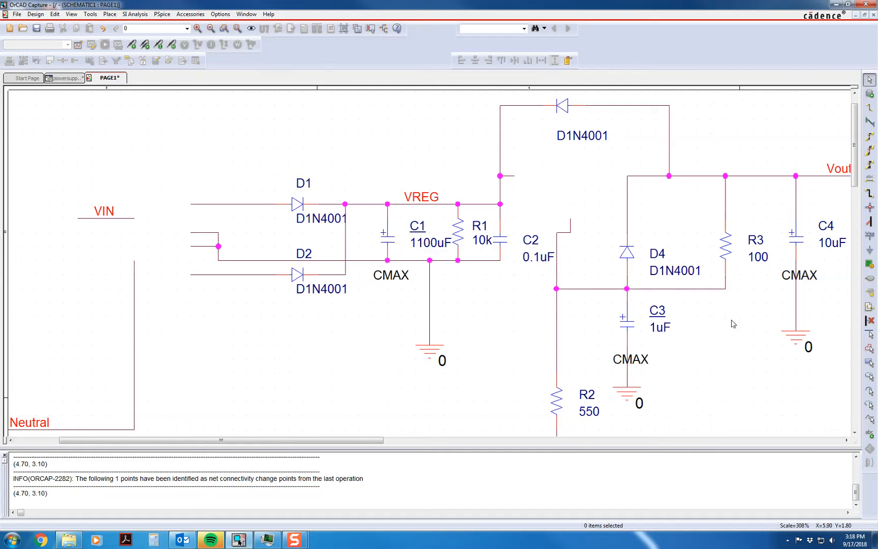
scroll(732, 324, "down", 1, "ctrl")
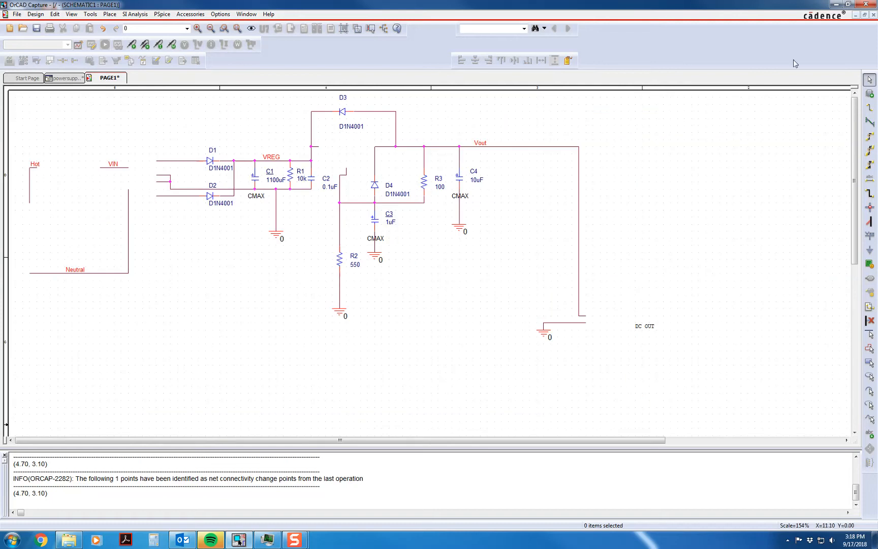
- Place one LM317K regulator from the OPAMP library in the gap between the VREG and Vout nets, below diode D3
left_click(869, 94)
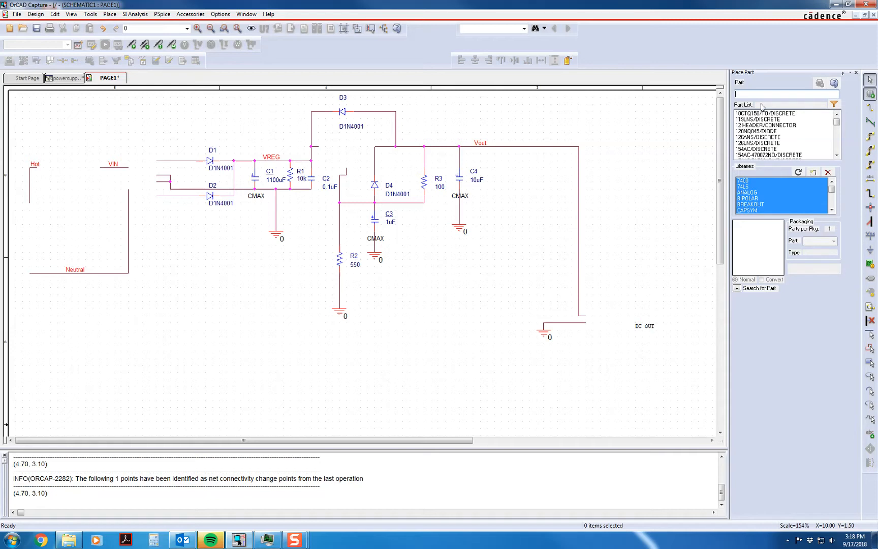
type("lm316")
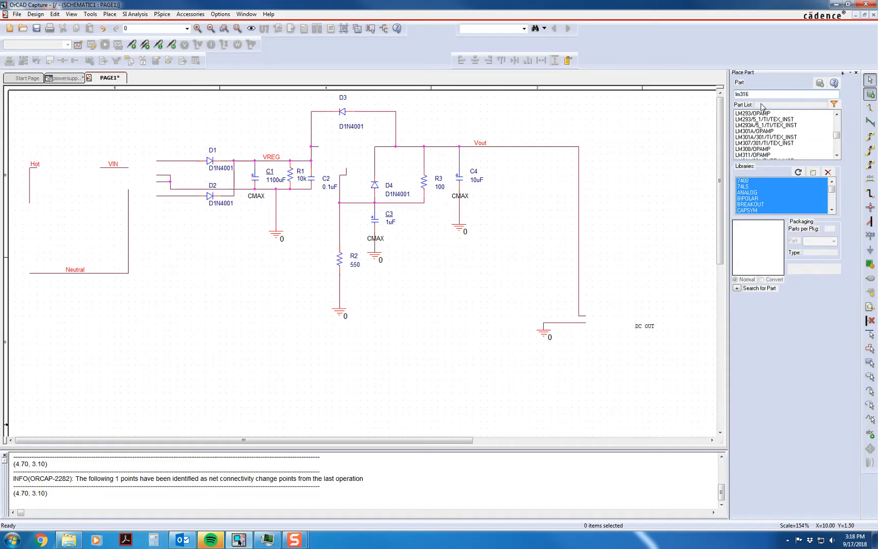
key("BackSpace")
type("7H")
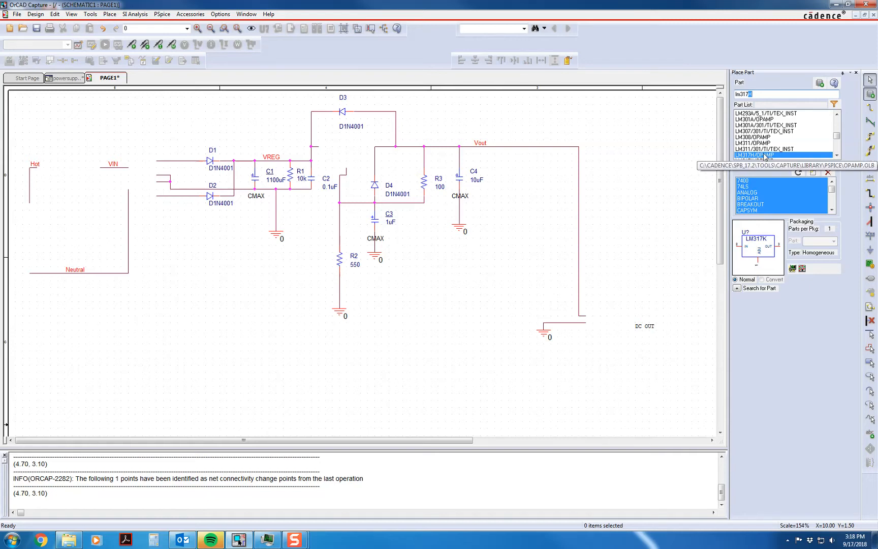
left_click(837, 155)
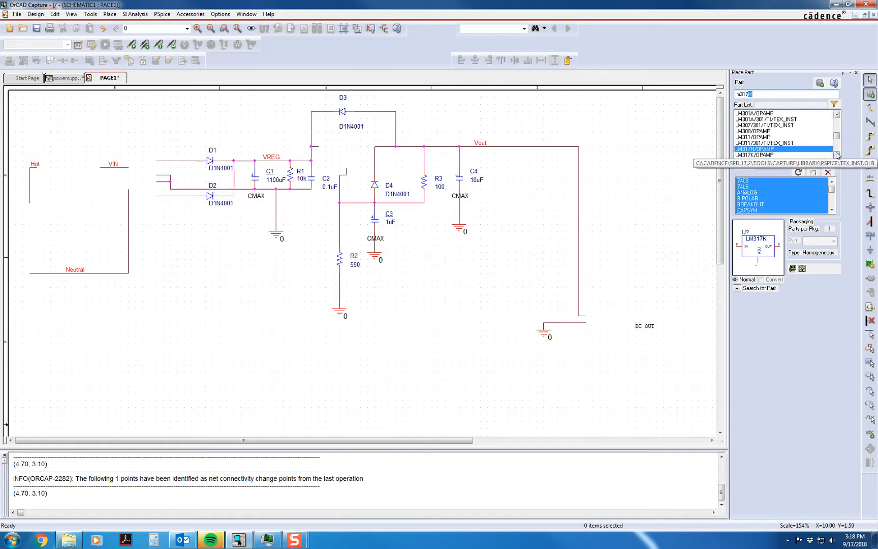
left_click(766, 155)
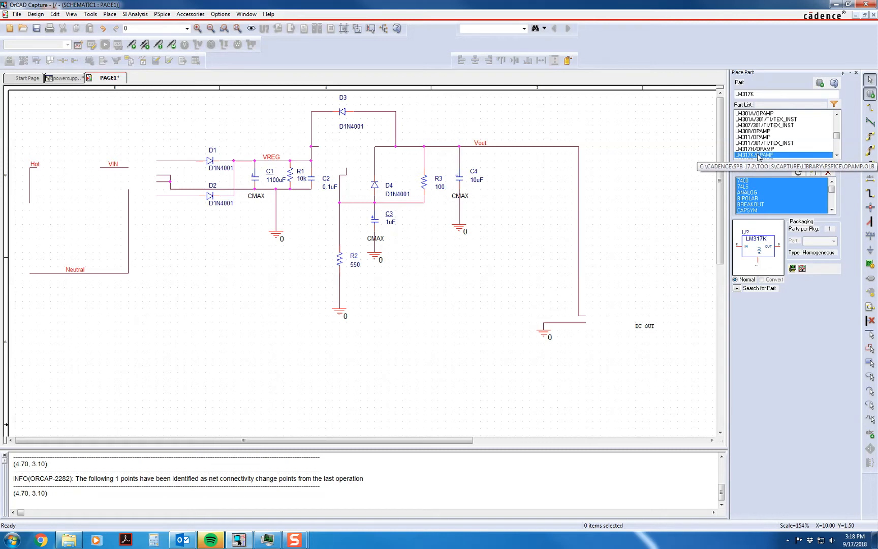
left_click_drag(757, 156, 323, 136)
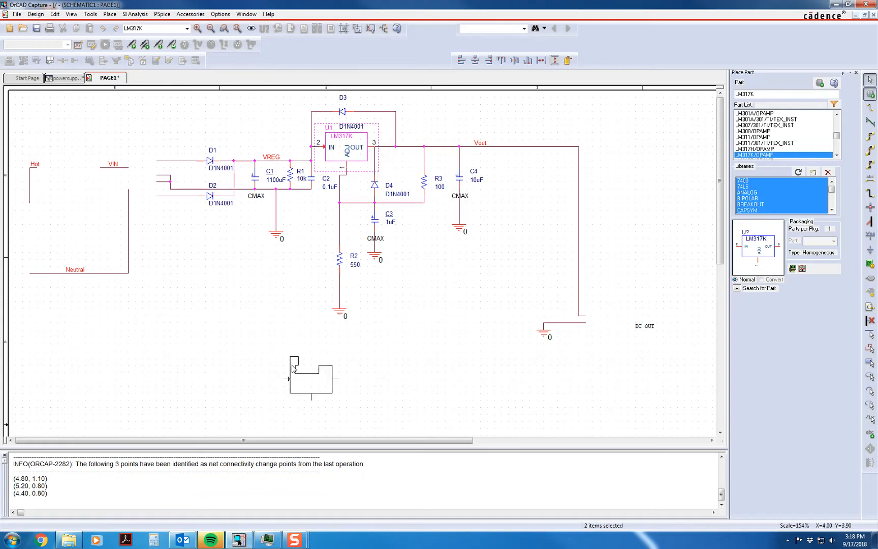
key("Escape")
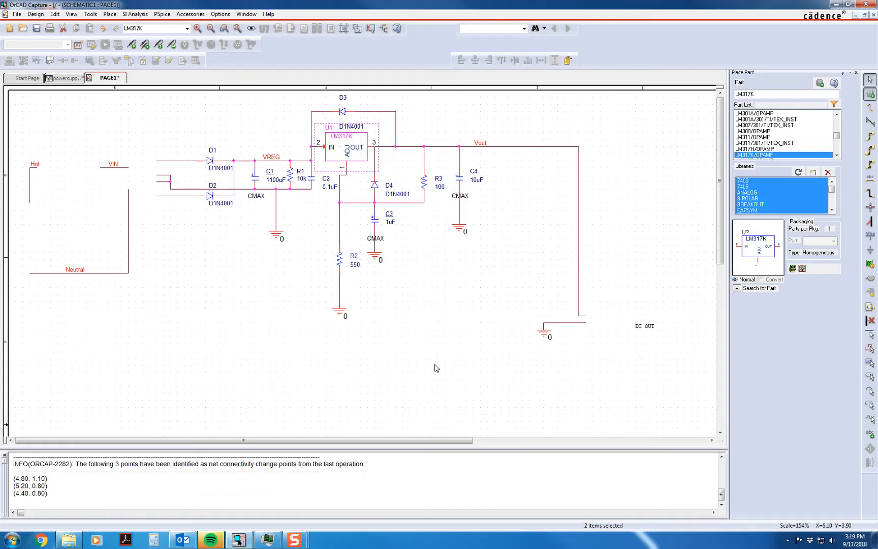
- Switch to Chrome, shrink its window so regulator U1 stays visible, and search the web for "lm317 pinout"
left_click(40, 539)
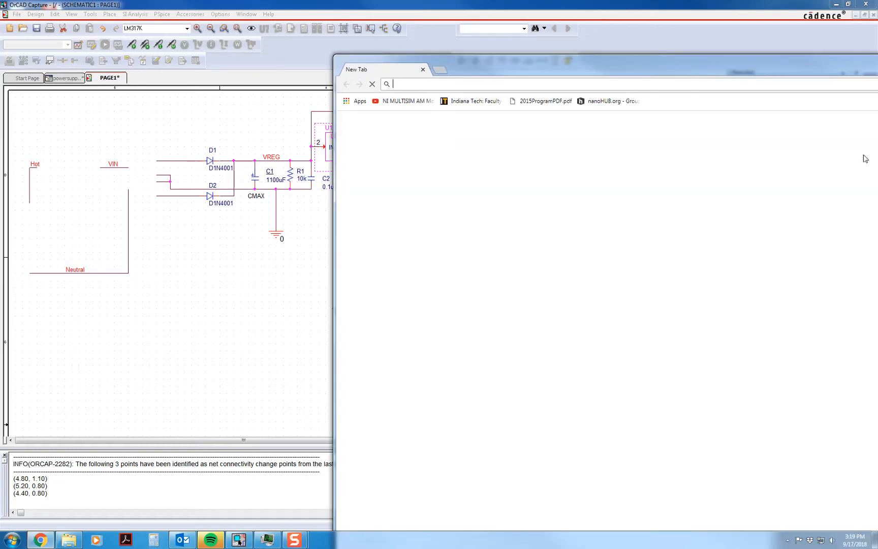
left_click_drag(796, 79, 468, 44)
left_click_drag(877, 548, 461, 235)
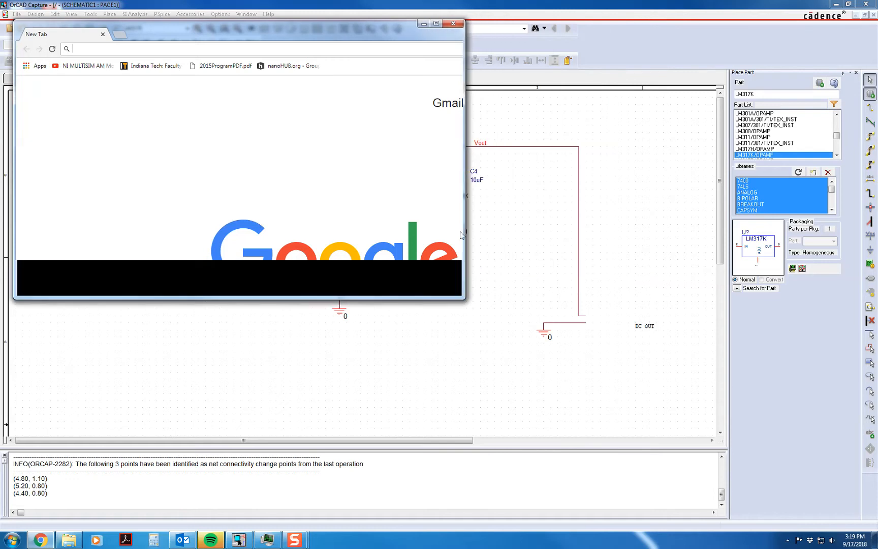
left_click_drag(238, 29, 564, 196)
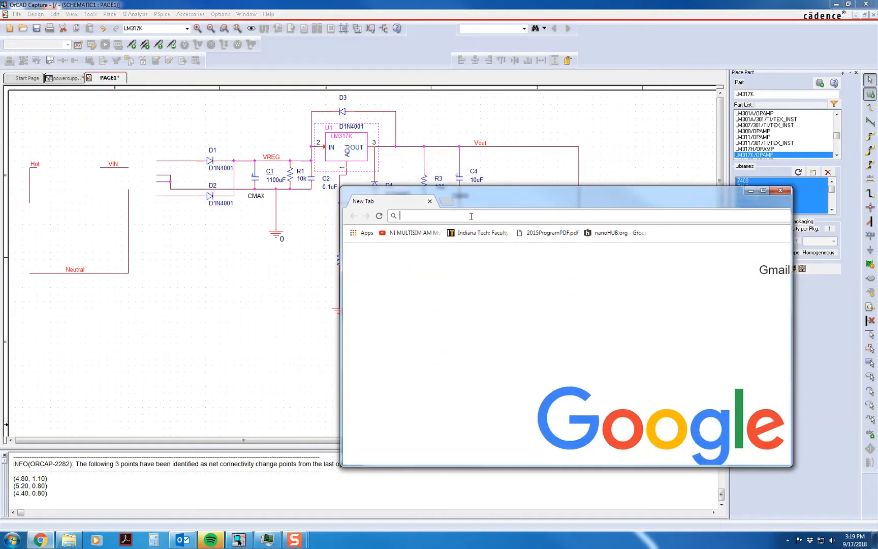
type("lm317")
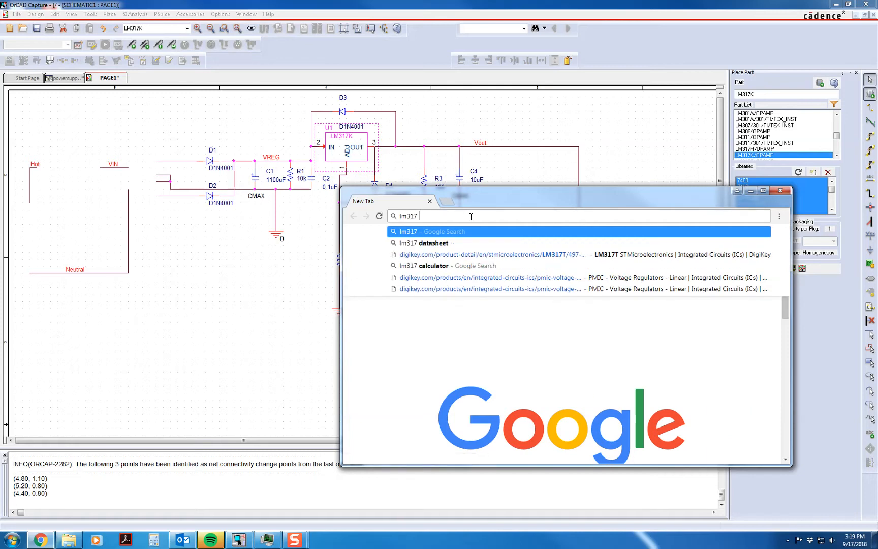
type(" pinout")
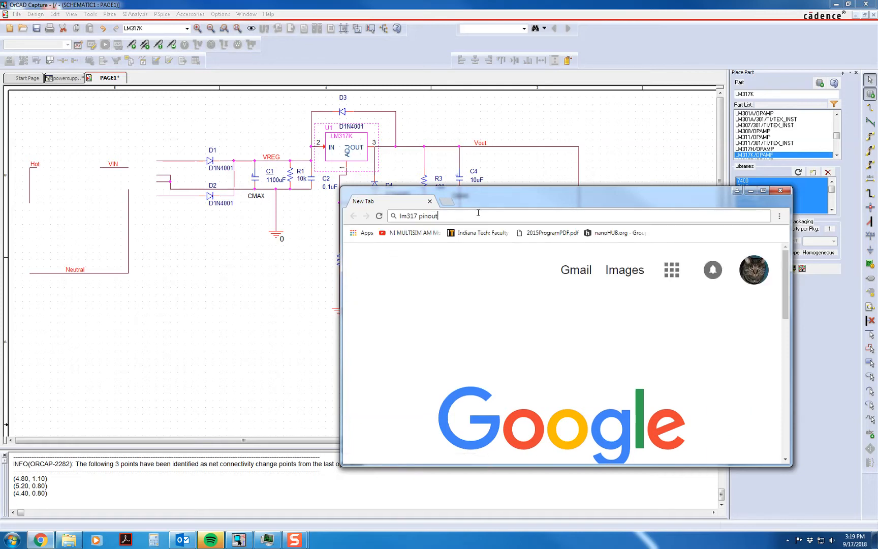
key("Return")
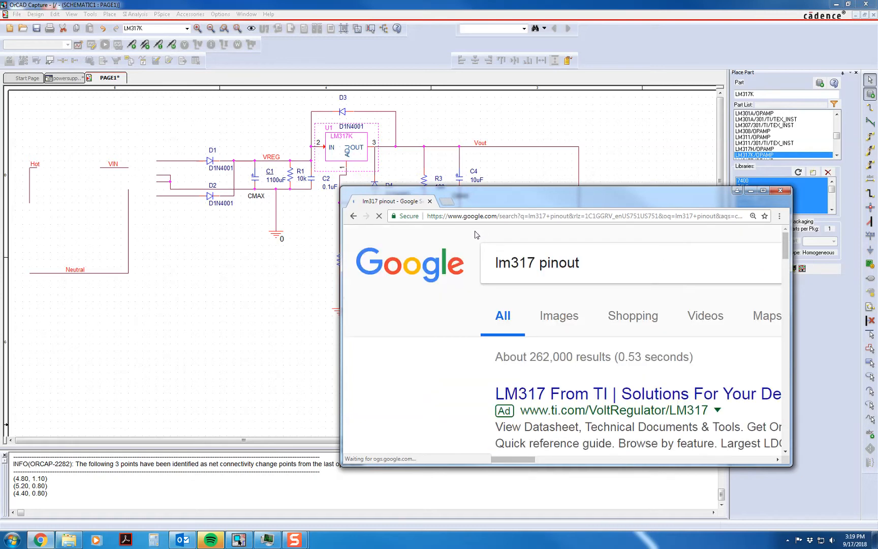
- Enlarge the LM317 pinout image from the search results and compare its pin numbering with regulator U1 in the schematic
scroll(479, 238, "down", 4)
scroll(542, 293, "down", 4)
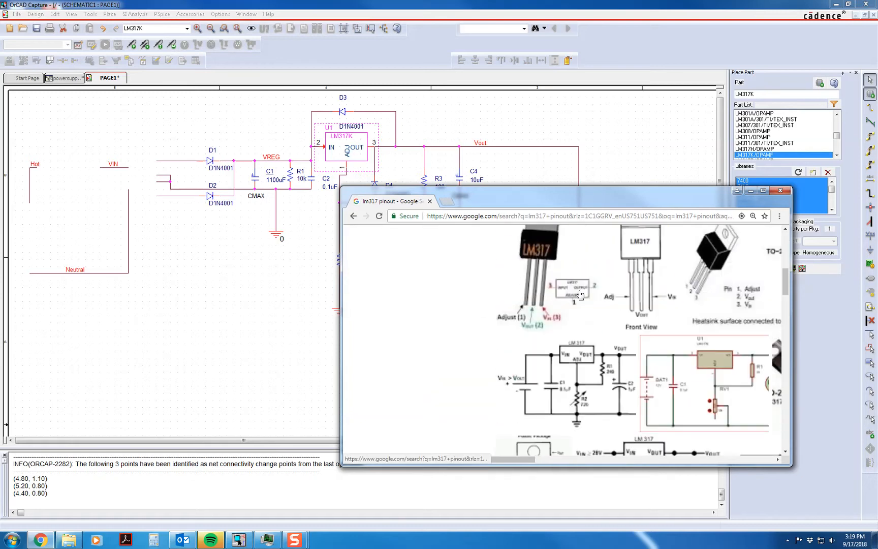
left_click(578, 290)
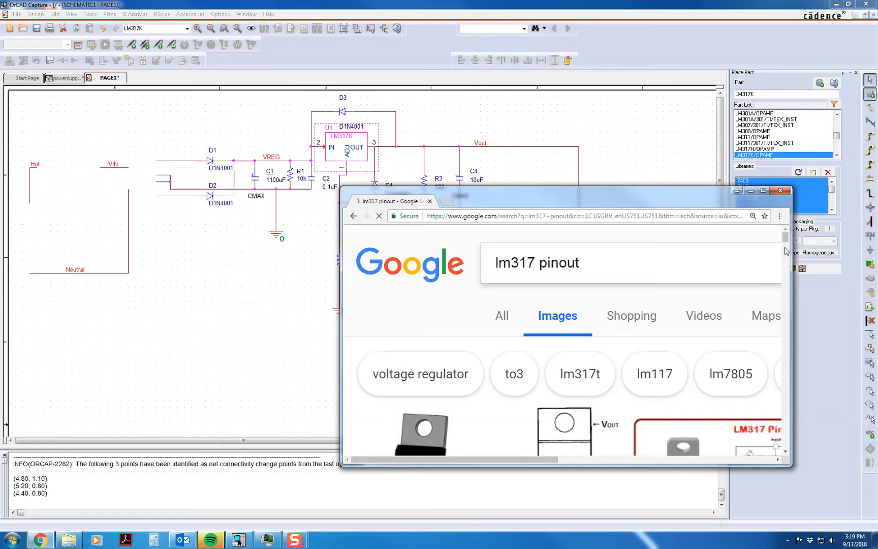
scroll(784, 251, "down", 4)
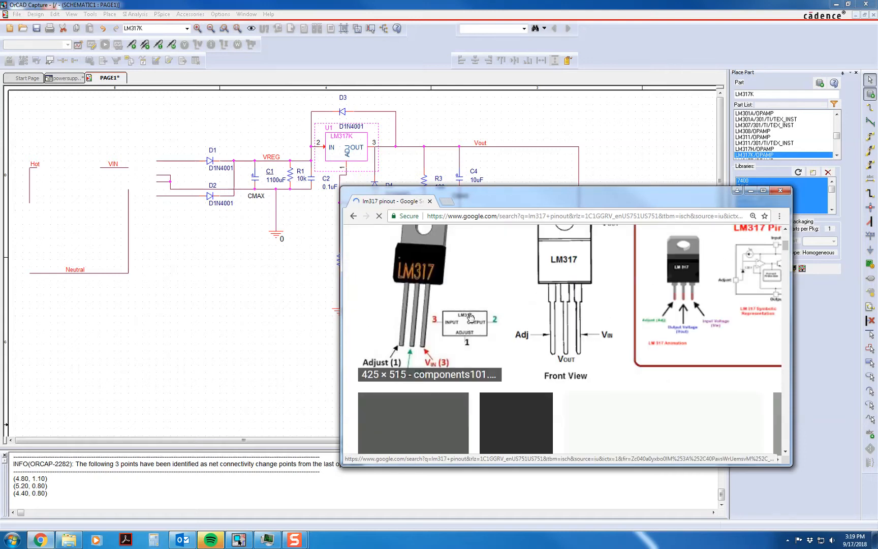
left_click(468, 313)
right_click(464, 303)
scroll(471, 263, "down", 5)
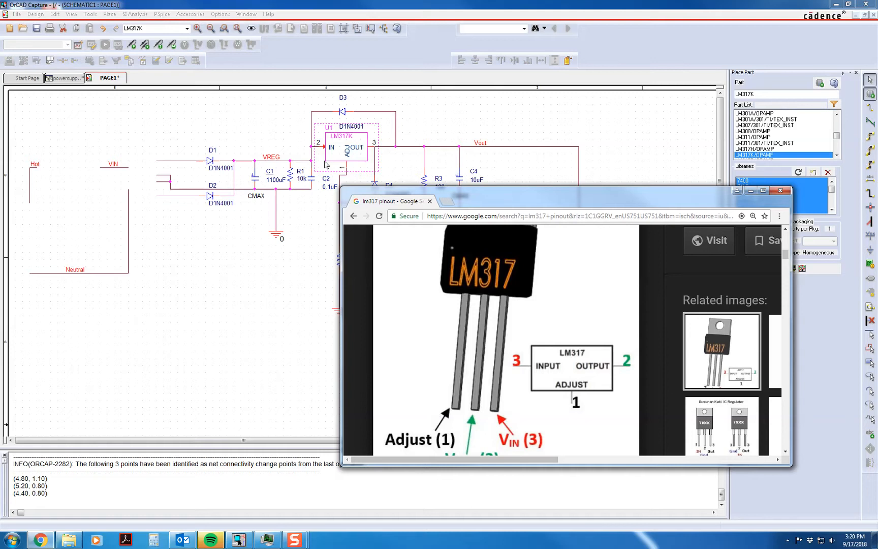
left_click(298, 146)
key("alt+Tab")
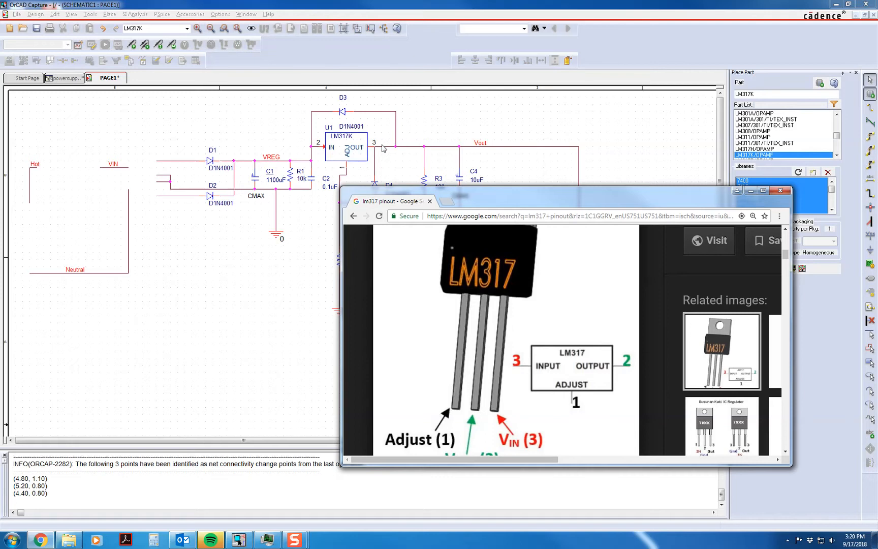
- Open regulator U1 in the OrCAD Capture part editor and set the IN pin's number to 3
left_click(362, 151)
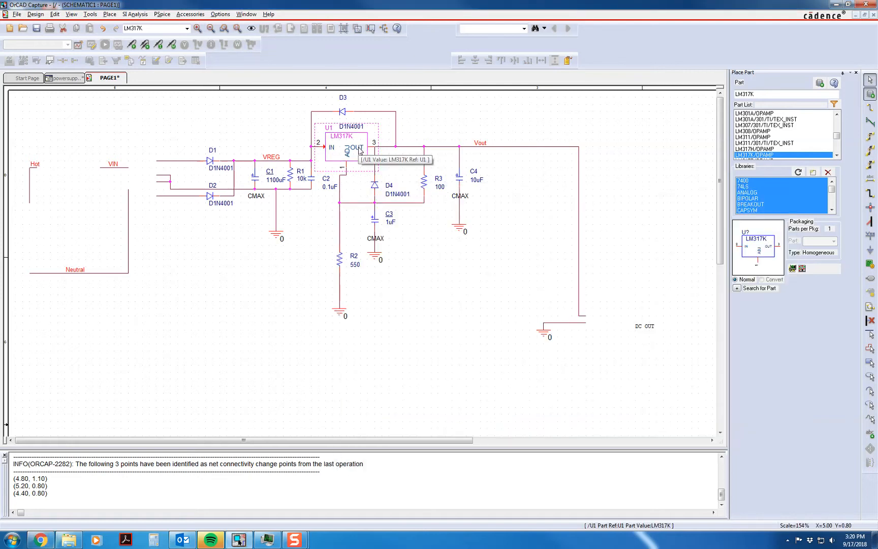
right_click(358, 148)
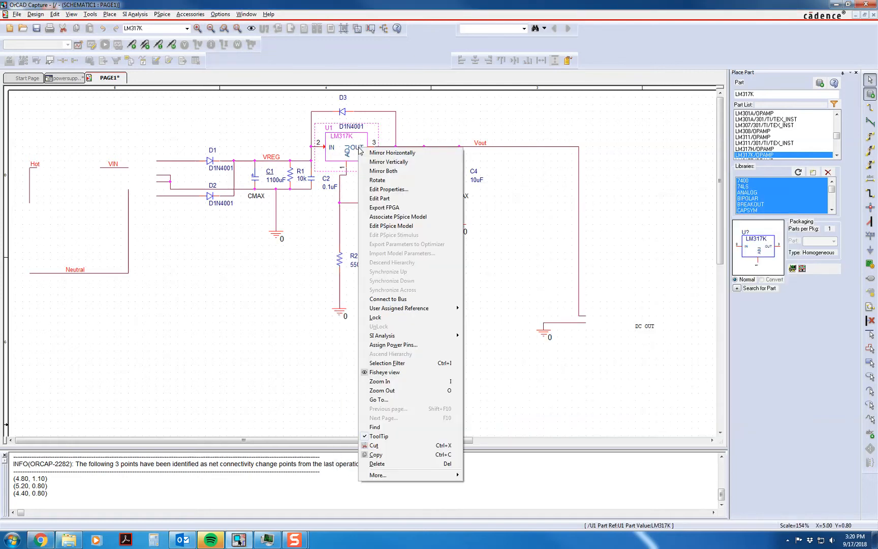
left_click(383, 199)
double_click(208, 210)
key("Tab")
left_click(476, 238)
- Set the OUT pin's number to 2
double_click(416, 179)
double_click(370, 264)
type("2")
left_click(469, 241)
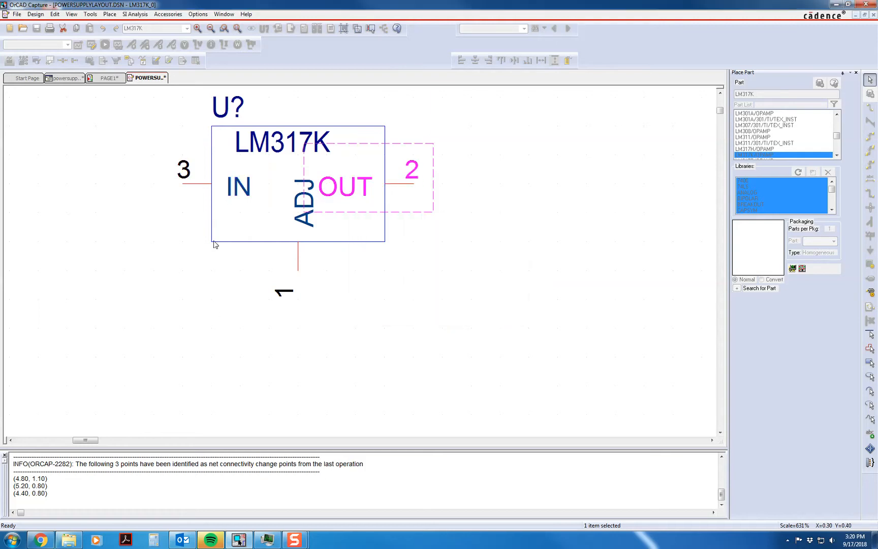
- Close the part editor, updating all LM317K instances in the design and agreeing to save the entire design
right_click(152, 76)
left_click(168, 129)
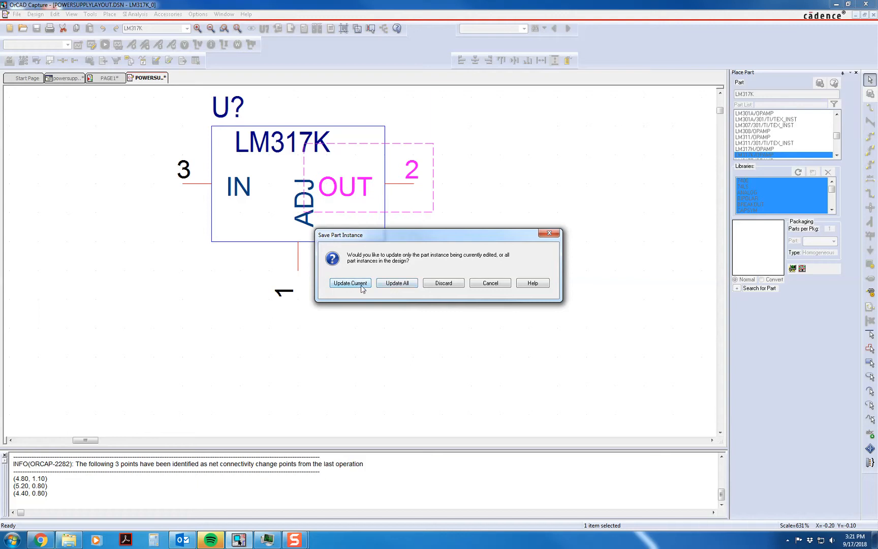
left_click(397, 283)
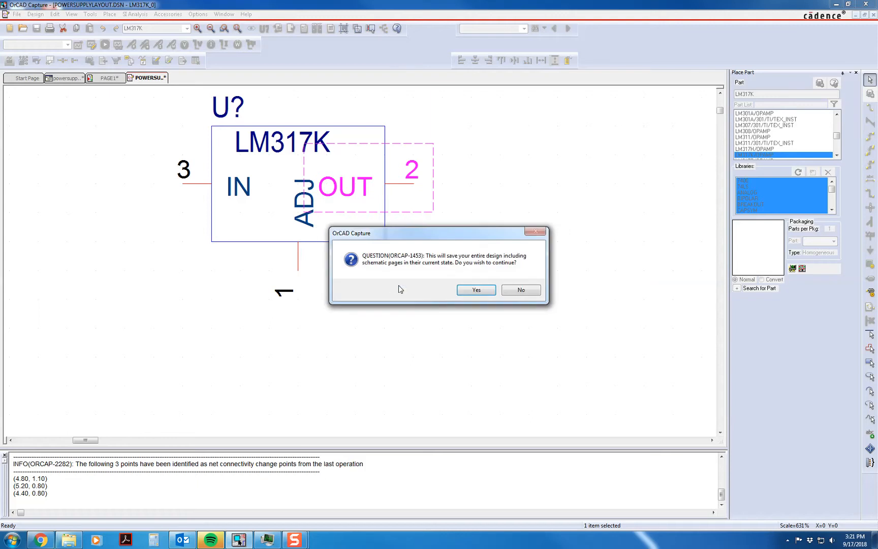
left_click(476, 290)
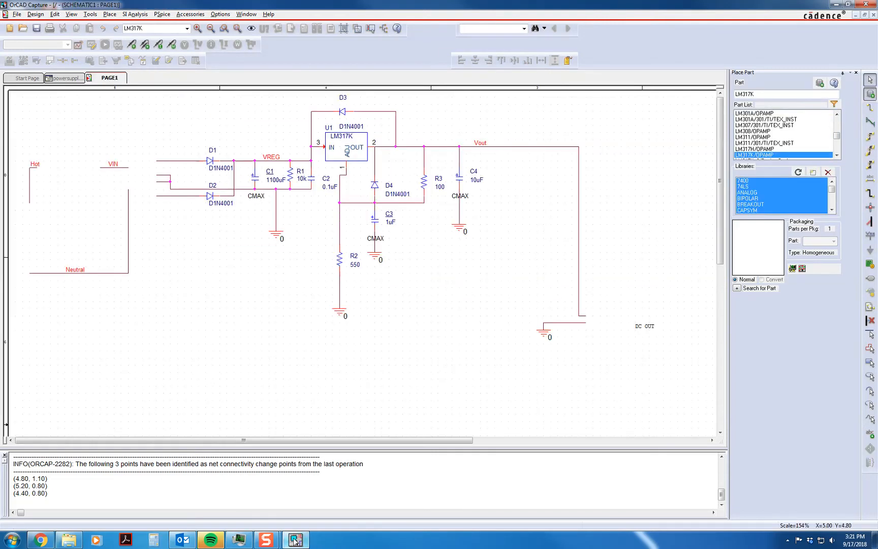
- Check U1's renumbered pins against the LM317 pinout image in Chrome, moving that window clear of the circuit, and return to the schematic
left_click(41, 539)
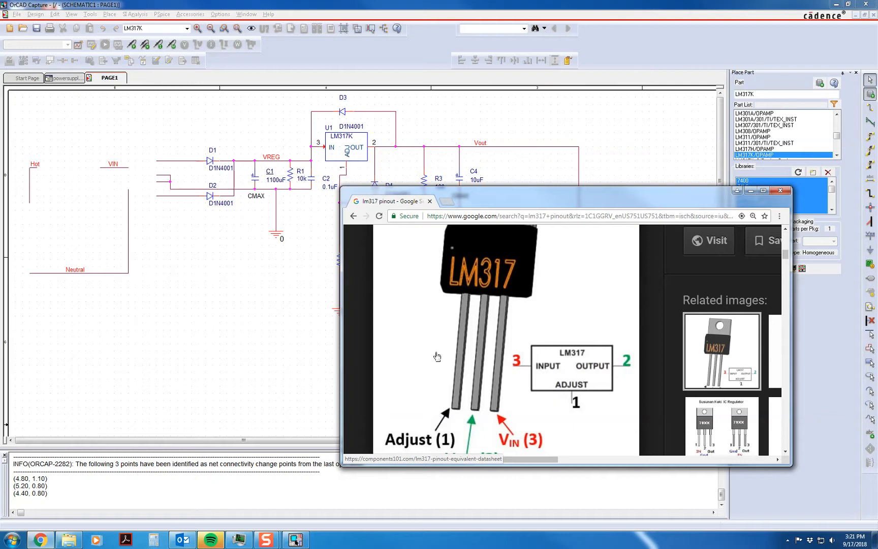
left_click_drag(518, 207, 501, 324)
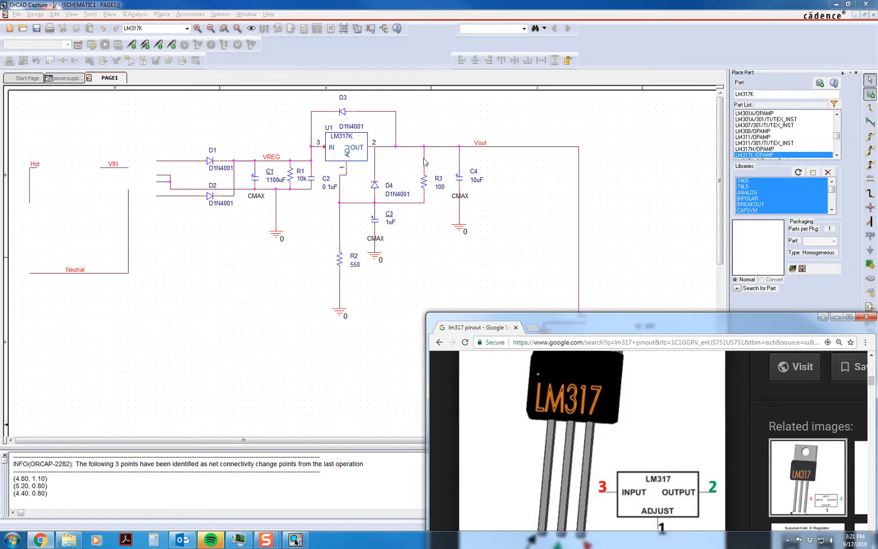
right_click(433, 187)
left_click(433, 183)
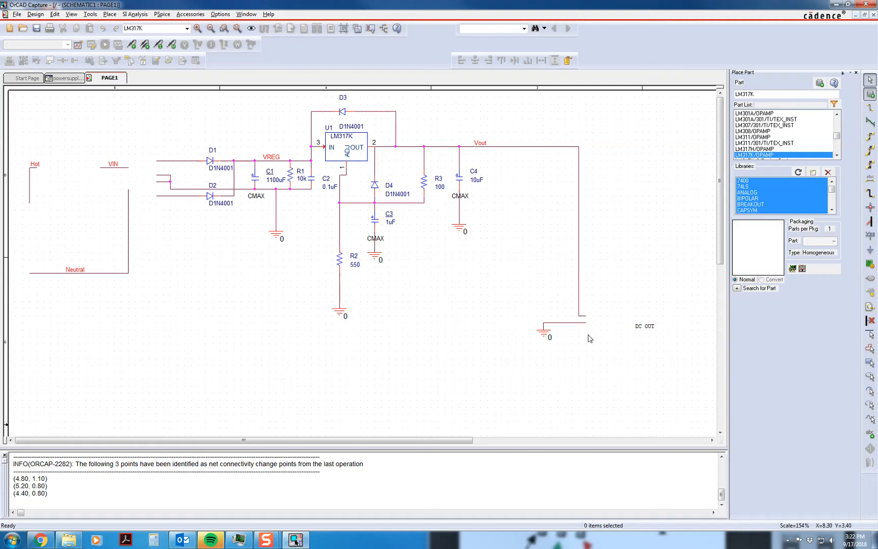
- Search the part list for "Lm317" again
left_click(768, 93)
key("BackSpace")
key("BackSpace")
key("BackSpace")
key("BackSpace")
key("BackSpace")
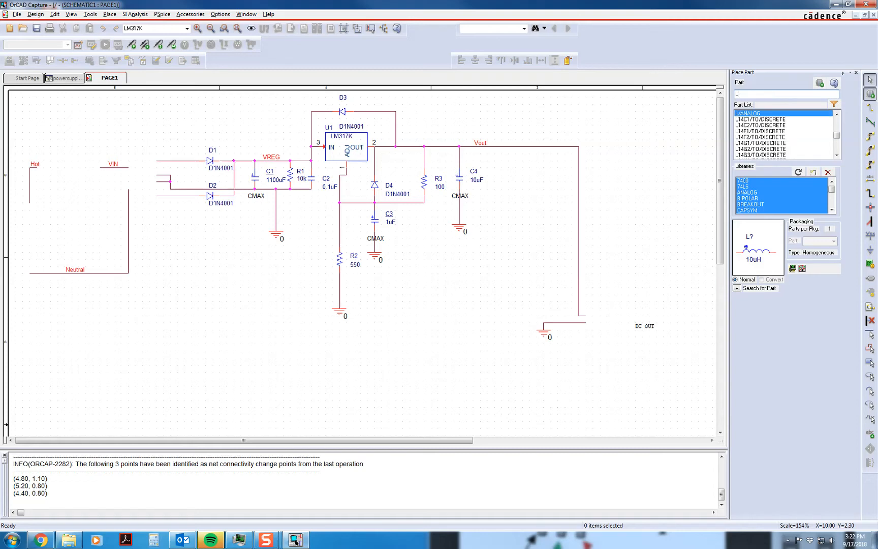
type("m317H")
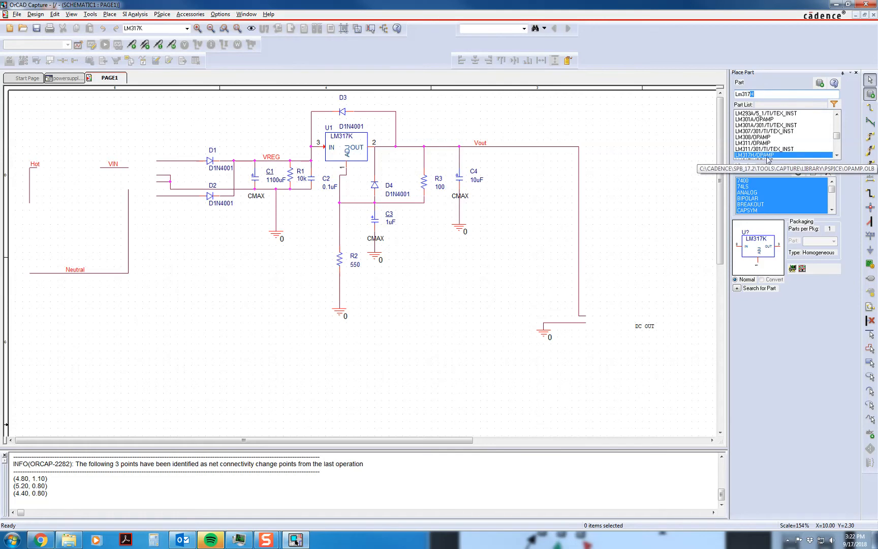
- Select LM317K in the part list and look through the loaded part libraries
left_click(762, 159)
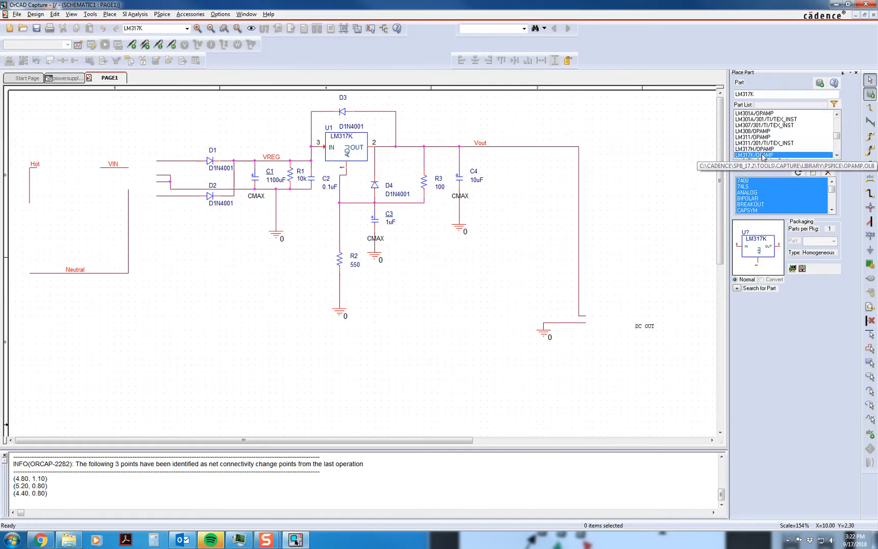
scroll(773, 199, "down", 2)
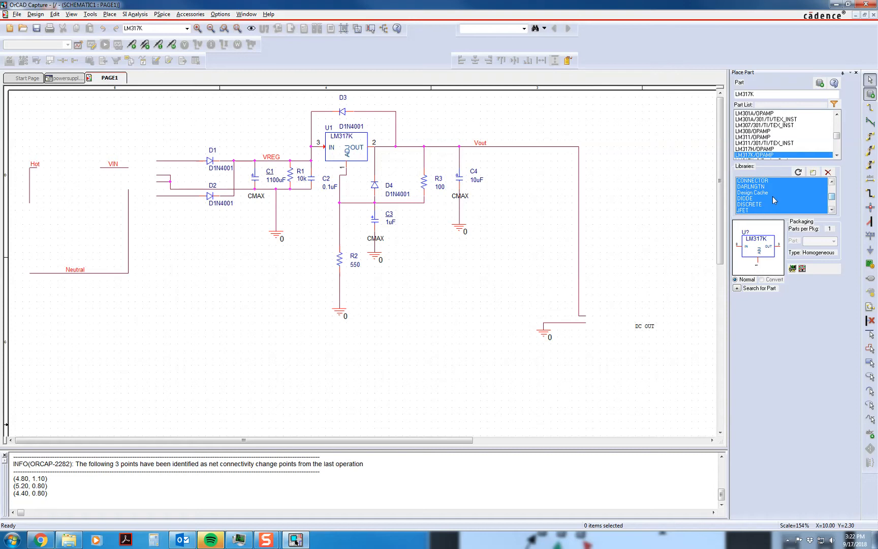
left_click_drag(833, 197, 833, 206)
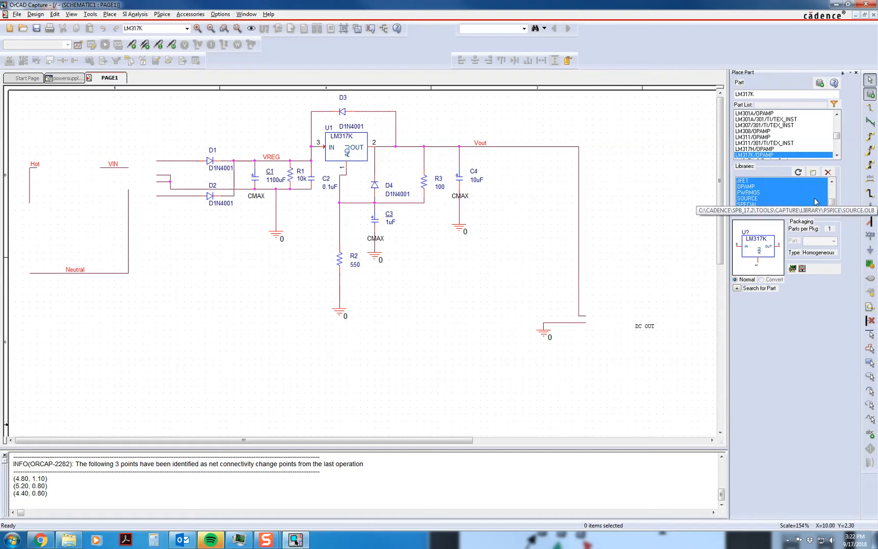
scroll(831, 183, "up", 4)
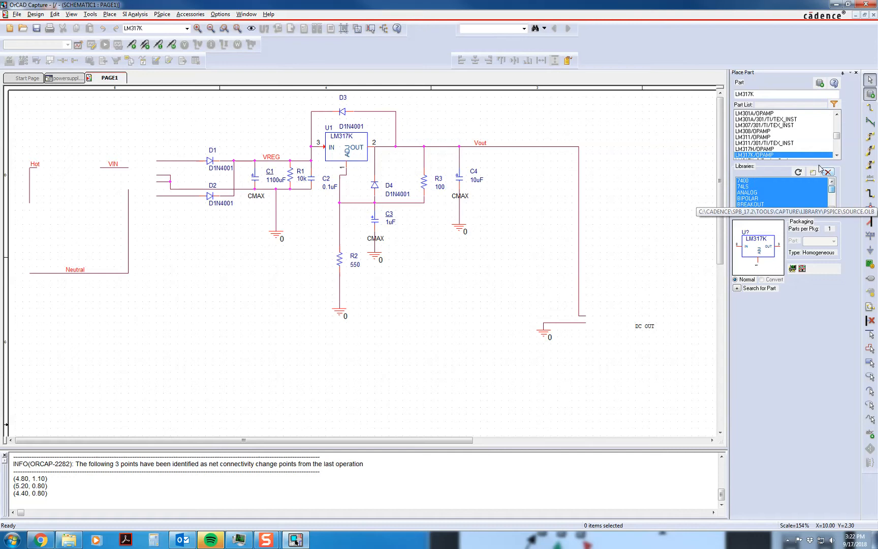
- Find HEADER 2 in the part list and place it, mirrored horizontally, on the two open wire ends beside the DC OUT label
left_click_drag(764, 94, 730, 95)
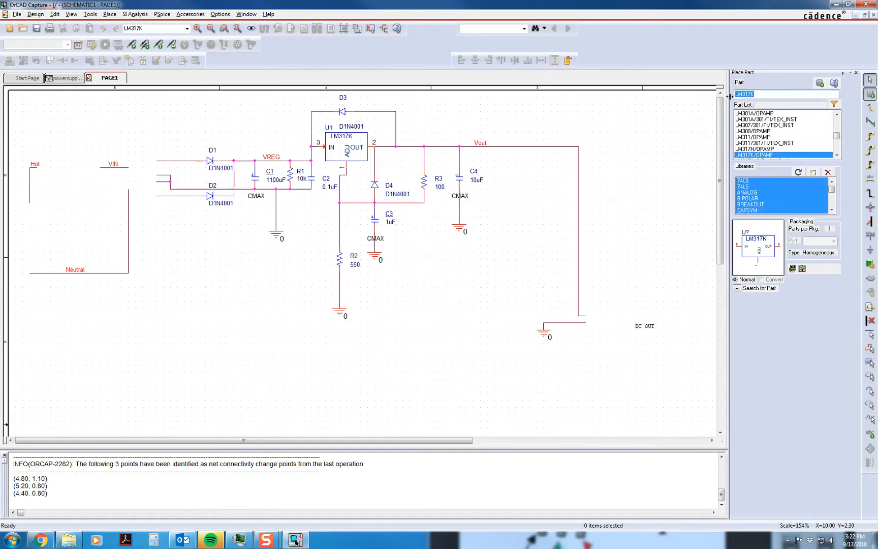
type("header")
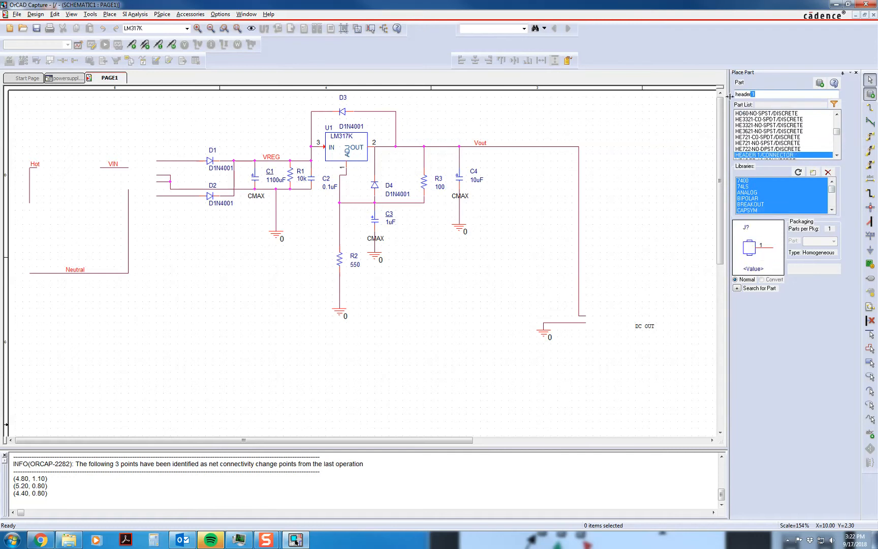
type(" 2")
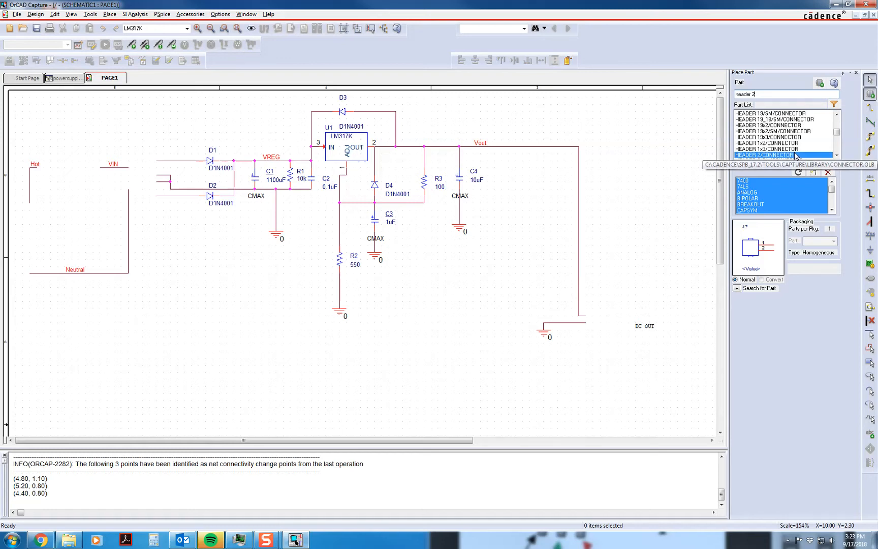
left_click(776, 156)
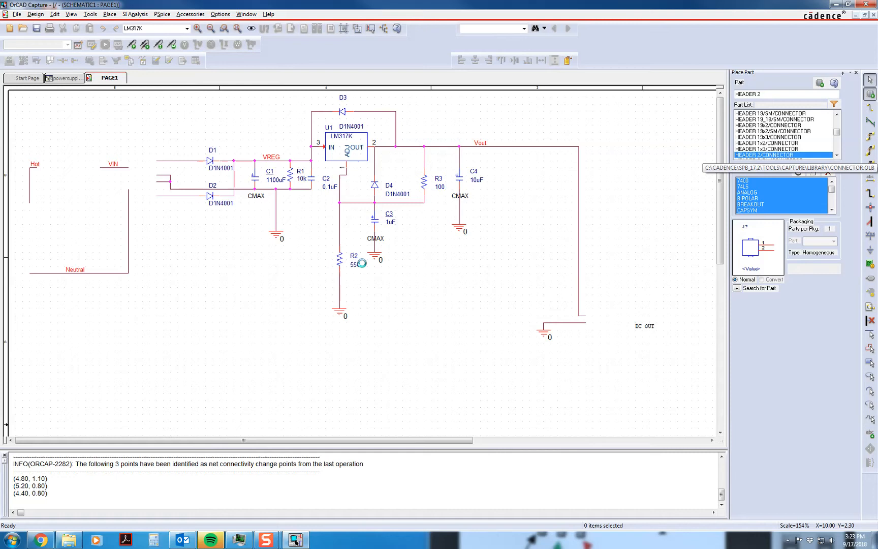
right_click(599, 279)
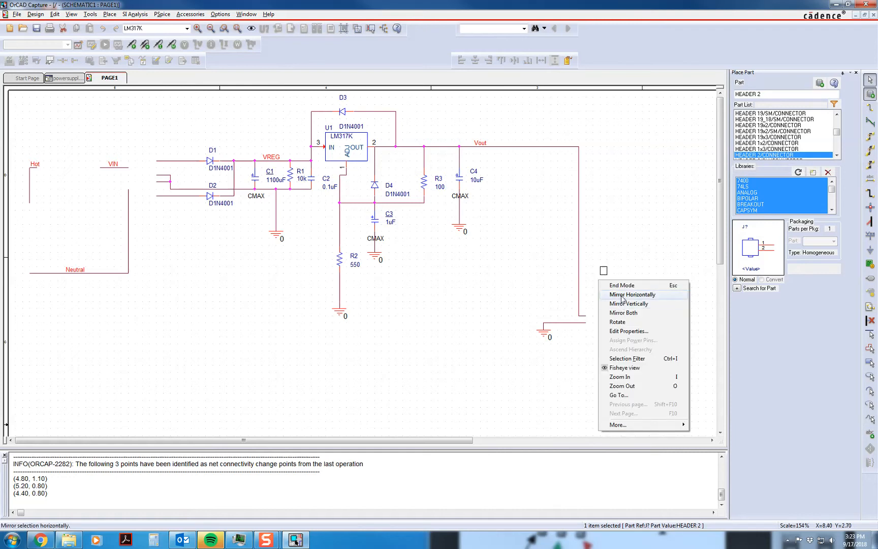
left_click(621, 295)
left_click(600, 303)
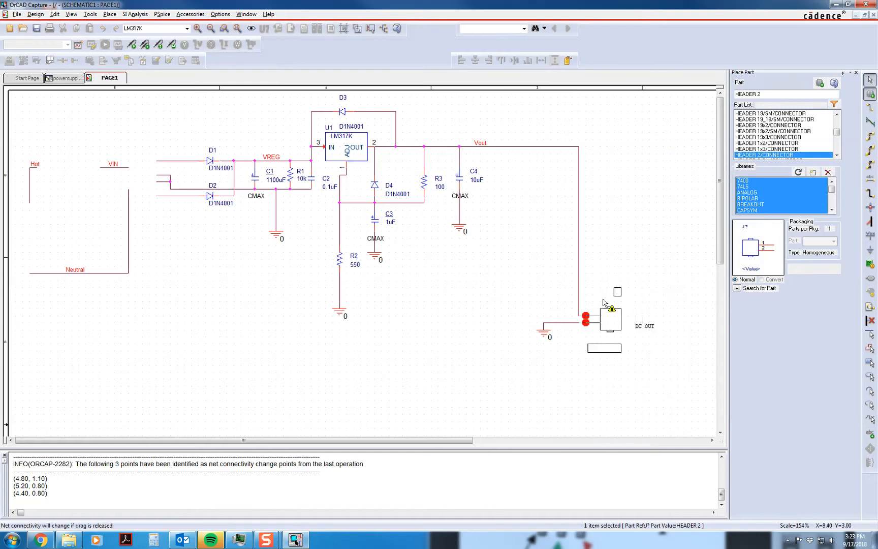
key("Escape")
left_click(597, 373)
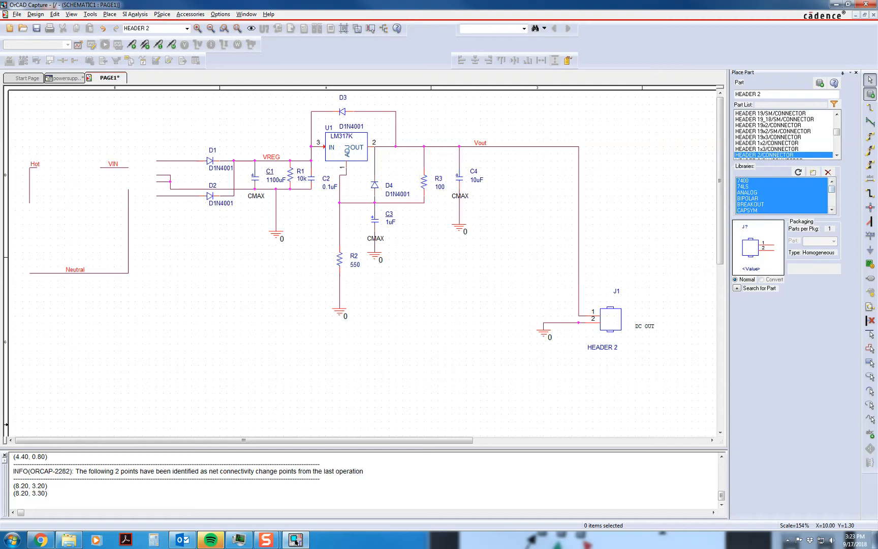
- Place the TRNSFMR SP-68 transformer in the gap between the VIN and Neutral wires and diodes D1 and D2
left_click(296, 541)
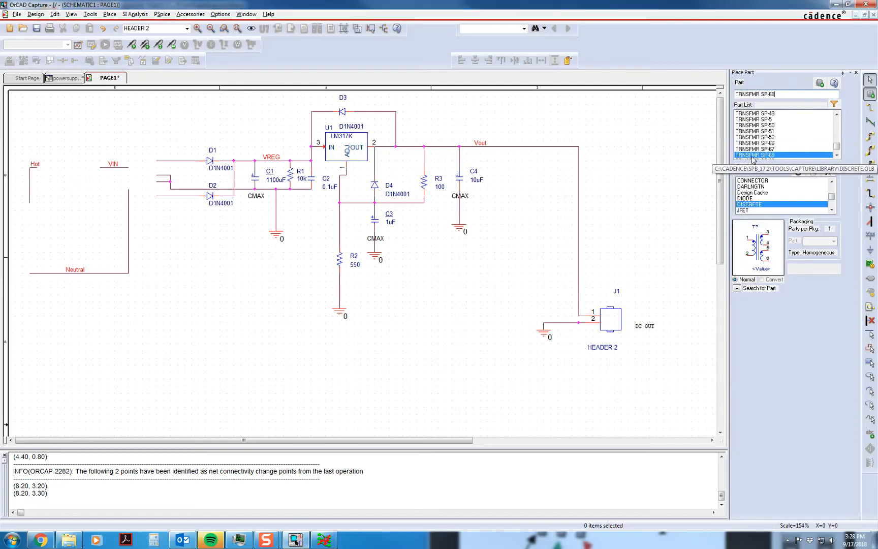
double_click(754, 155)
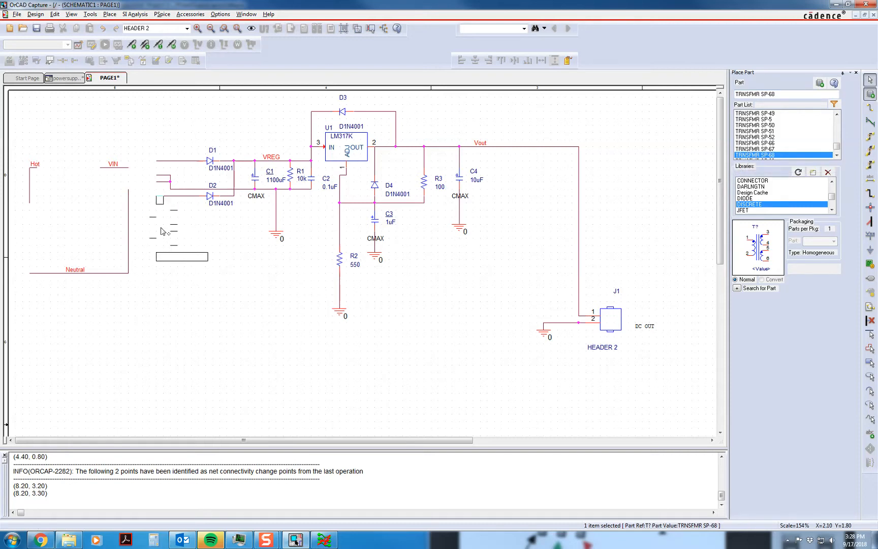
left_click(137, 167)
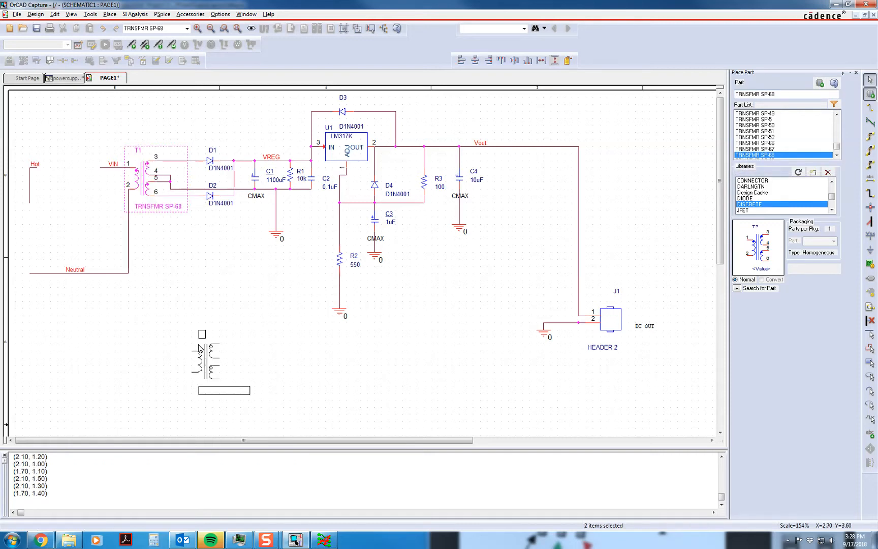
key("Escape")
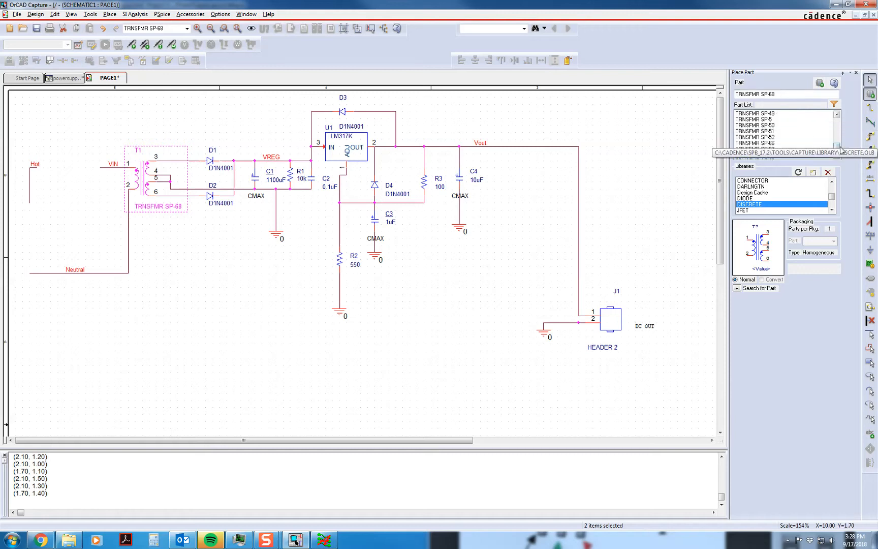
- Select all part libraries so that the part list covers every one of them
left_click_drag(837, 148, 838, 118)
left_click_drag(782, 118, 787, 138)
scroll(788, 138, "up", 10)
left_click_drag(761, 181, 768, 228)
scroll(772, 204, "up", 5)
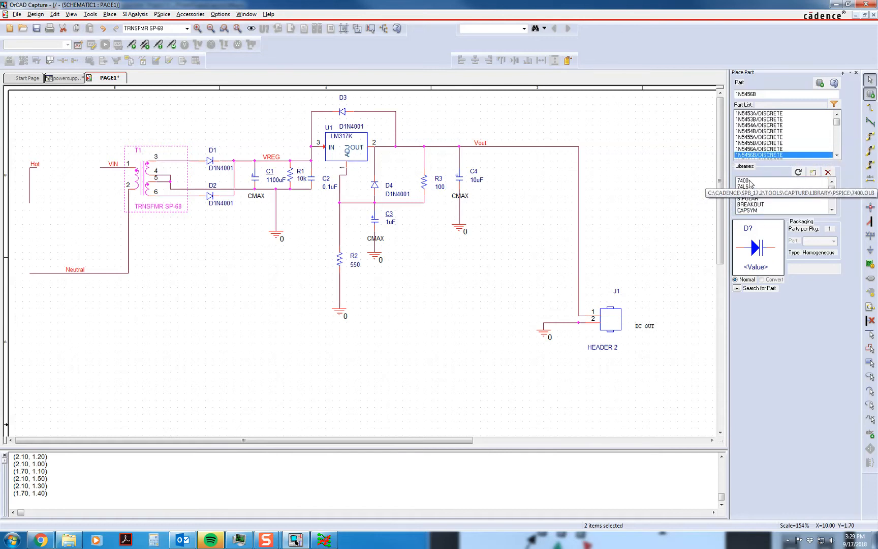
left_click_drag(752, 182, 756, 262)
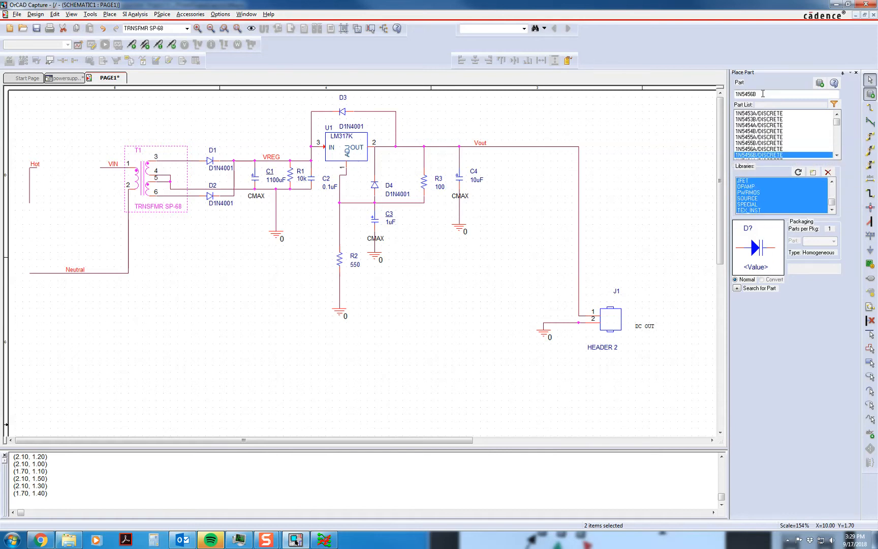
- Find FUSE in the part list and place it in the gap between the Hot and VIN wires
left_click_drag(764, 95, 712, 102)
type("FUSE")
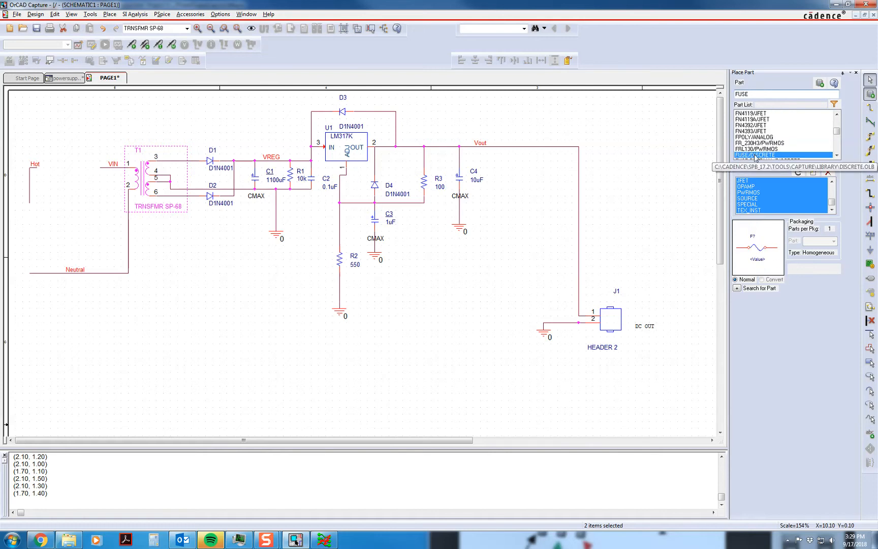
left_click_drag(758, 157, 61, 163)
key("Escape")
left_click(121, 250)
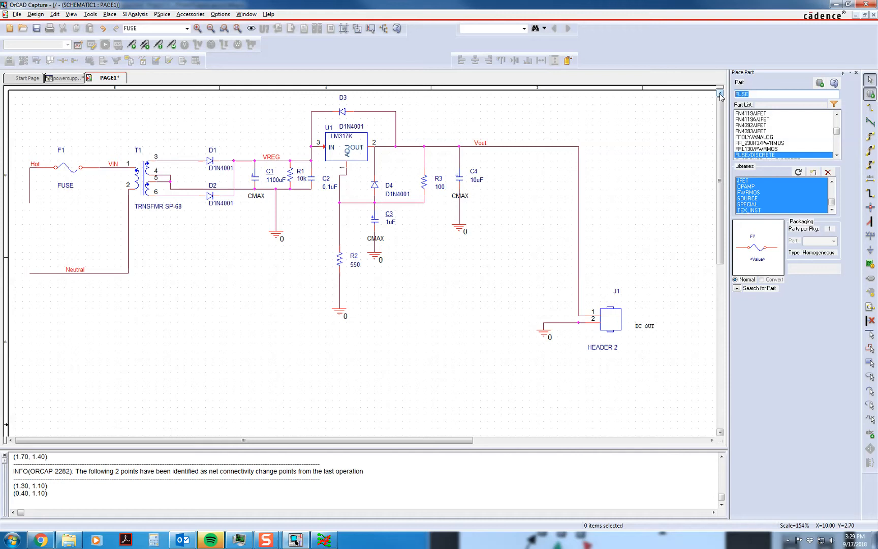
- Search the part list for an AC plug connector and select PLUG AC MALE
type("AC")
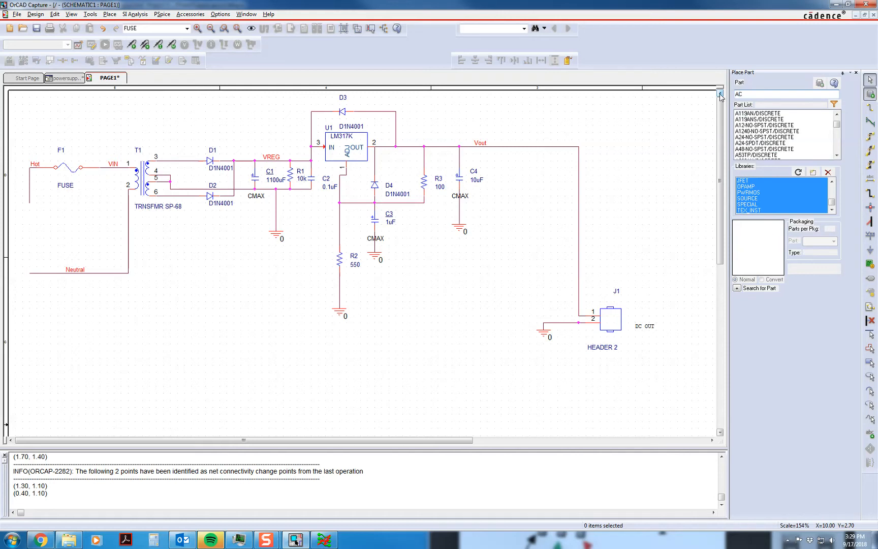
type(" p")
type("P")
key("BackSpace")
type("pLUG AC FEMALE")
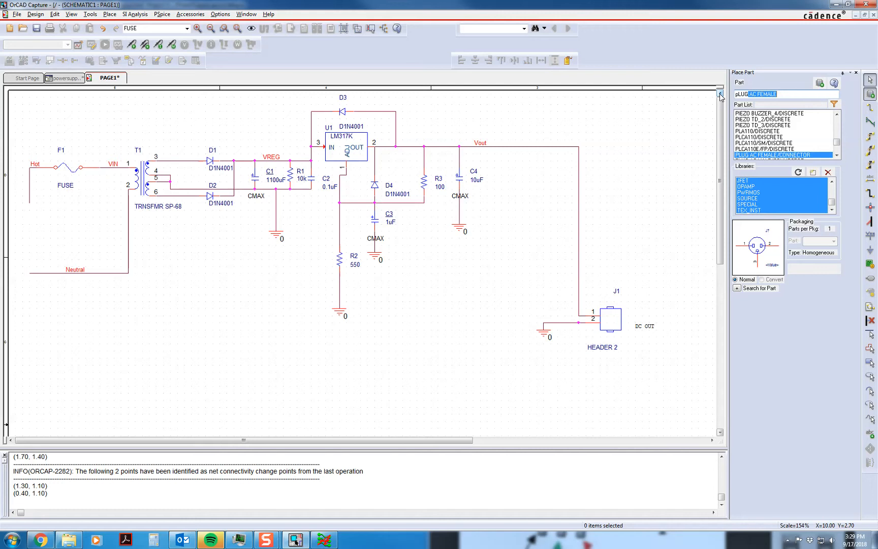
left_click(836, 155)
left_click(793, 156)
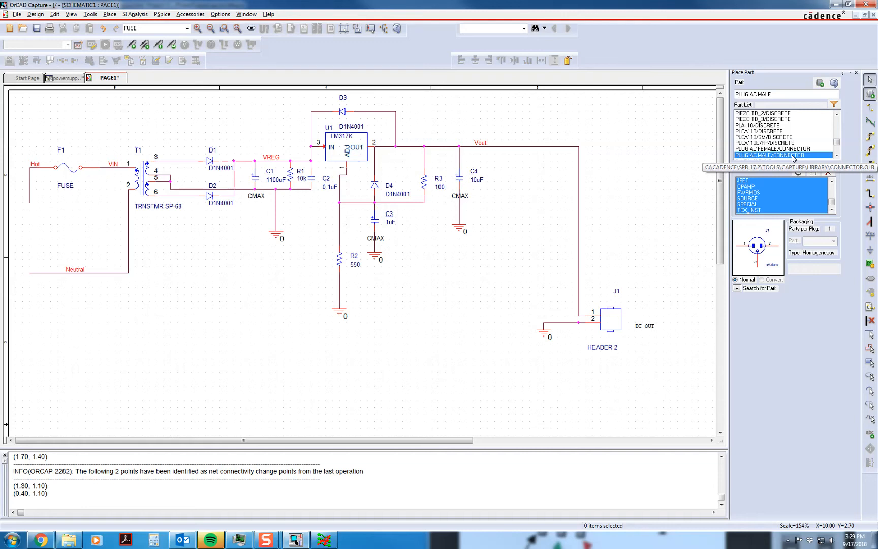
- Compare the symbol previews of PLUG AC FEMALE and PLUG AC MALE, ending on PLUG AC MALE
key("Up")
key("Down")
key("Up")
key("Down")
key("Up")
key("Down")
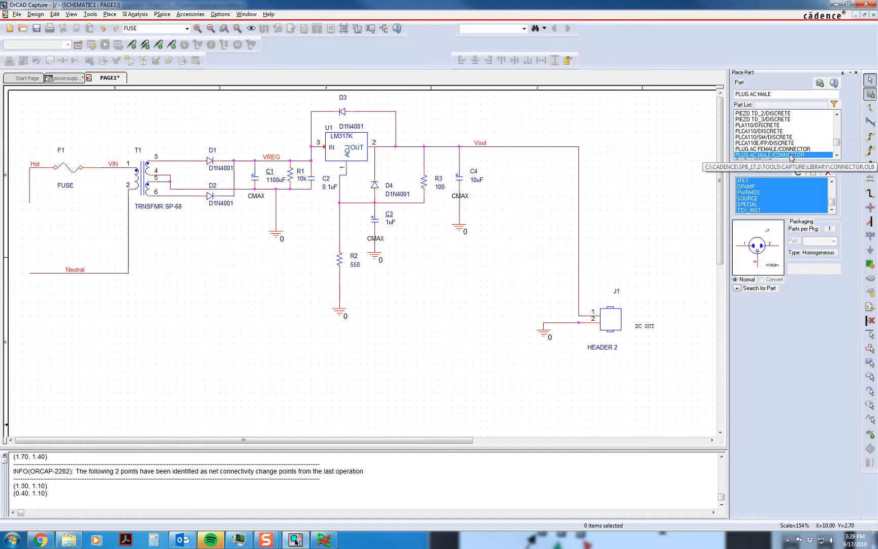
key("Up")
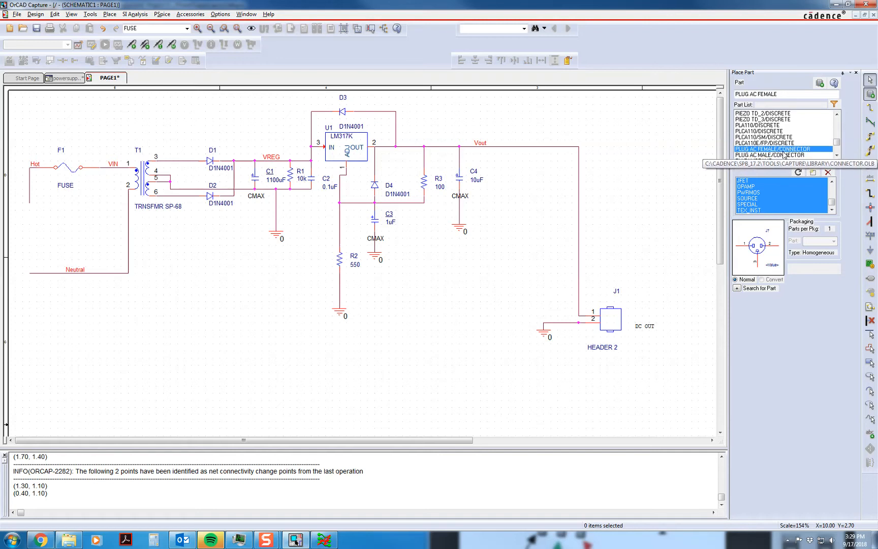
key("Down")
key("Up")
key("Down")
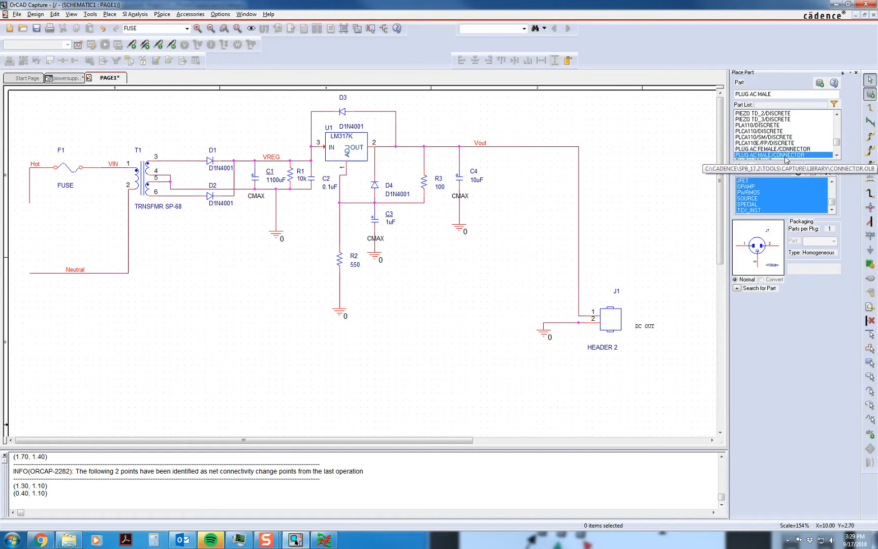
- Place PLUG AC MALE between the Hot and Neutral wire ends and mark its GND pin 3 as a no-connect
key("Return")
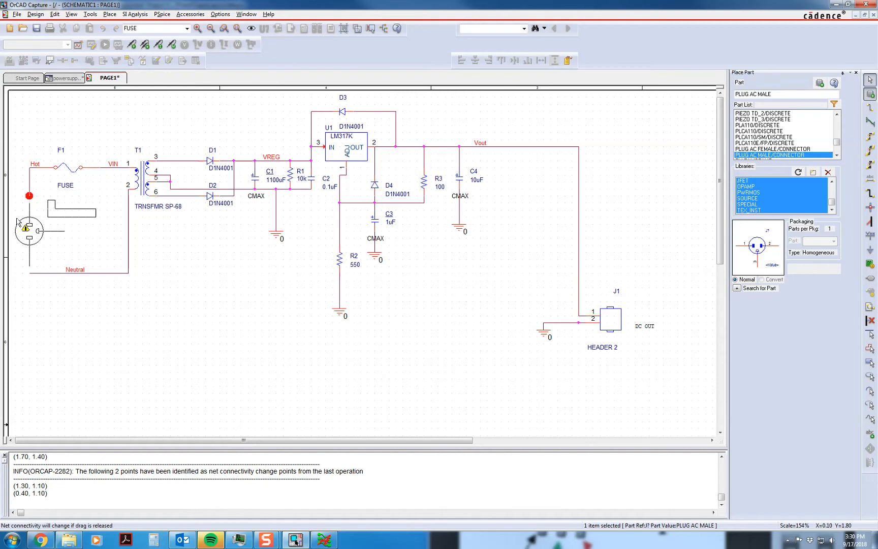
left_click(15, 223)
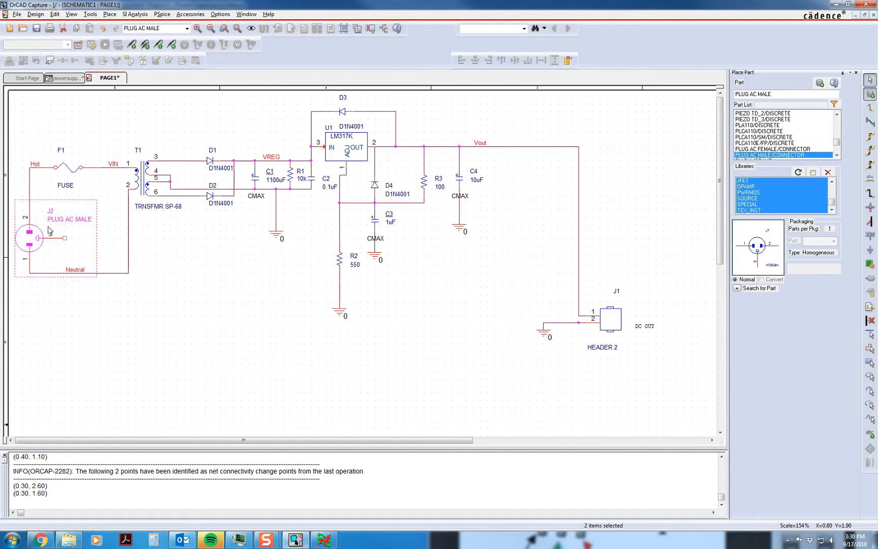
key("x")
left_click(64, 237)
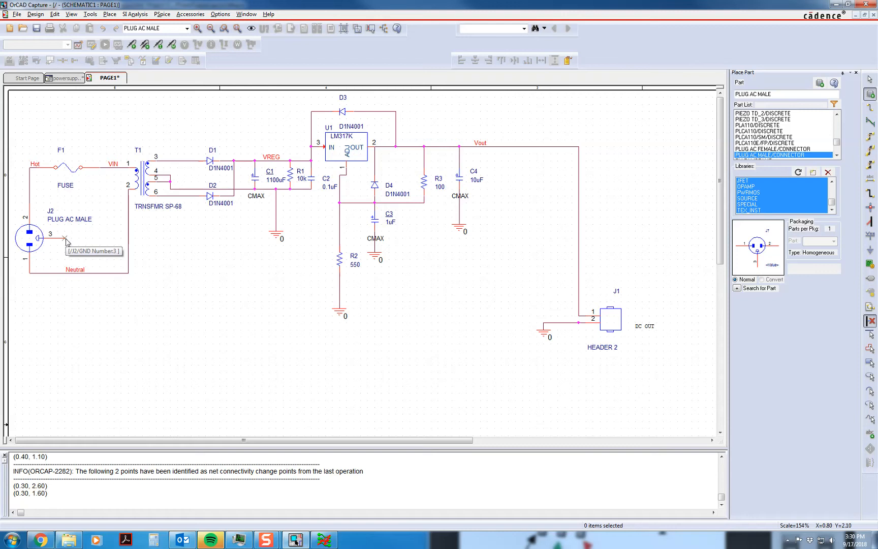
key("Escape")
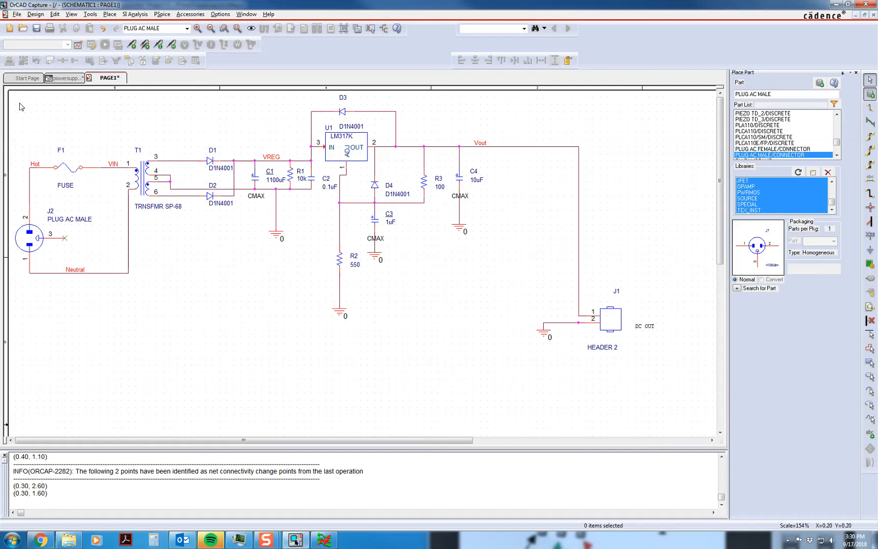
- Open the properties of everything on the page, show the parts table, and pivot it to rows and back to columns
key("ctrl+a")
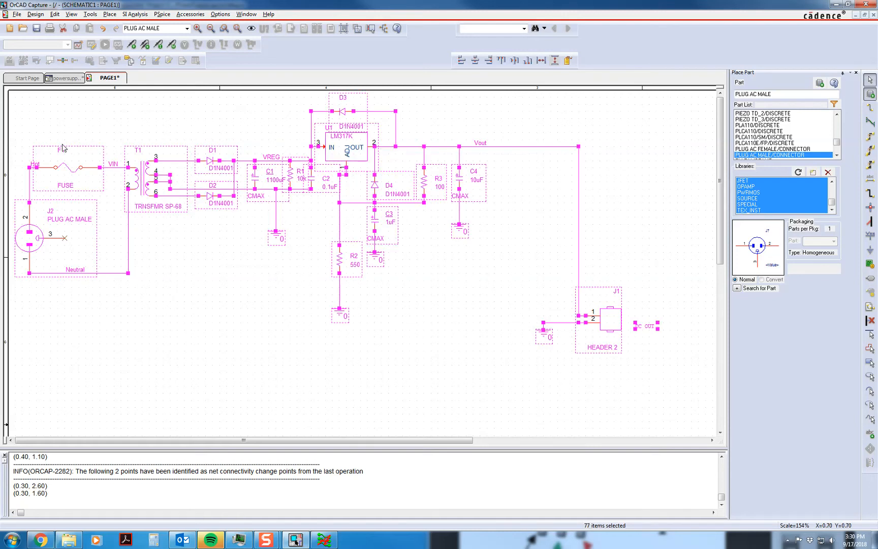
right_click(71, 170)
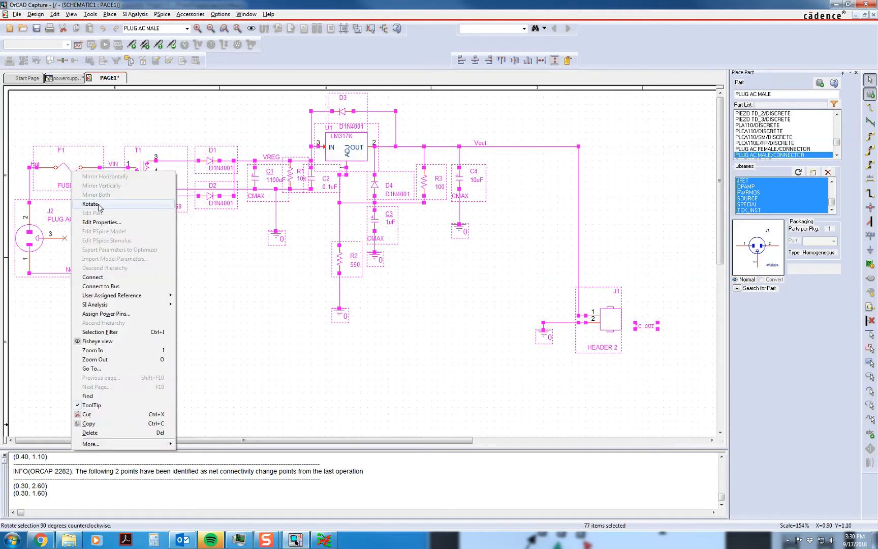
left_click(101, 222)
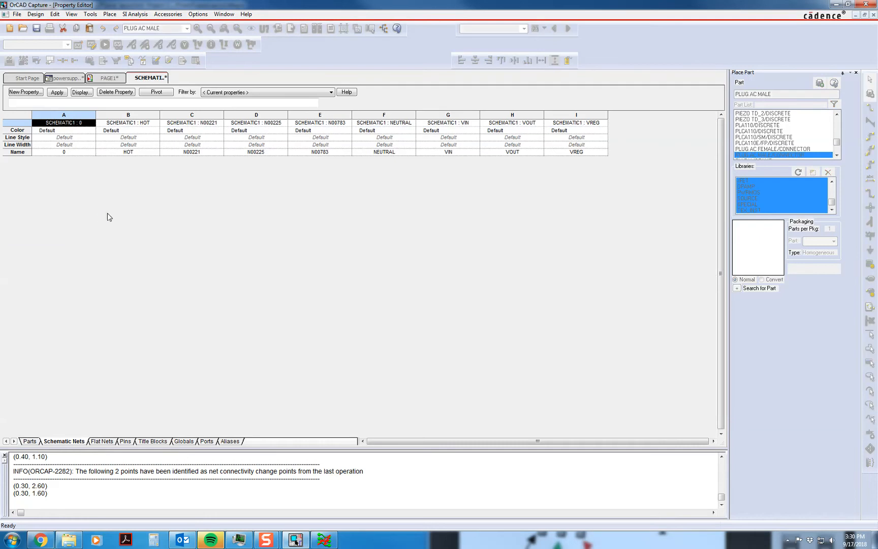
left_click(29, 441)
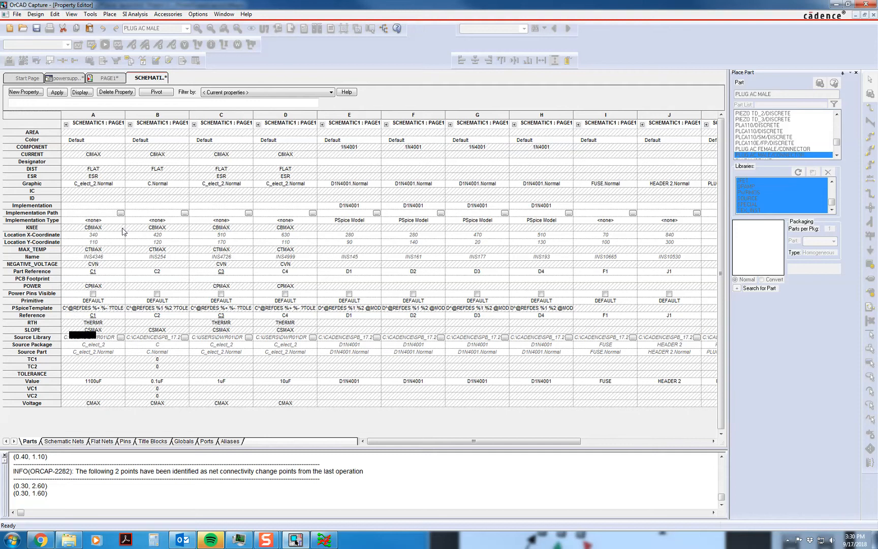
left_click(153, 91)
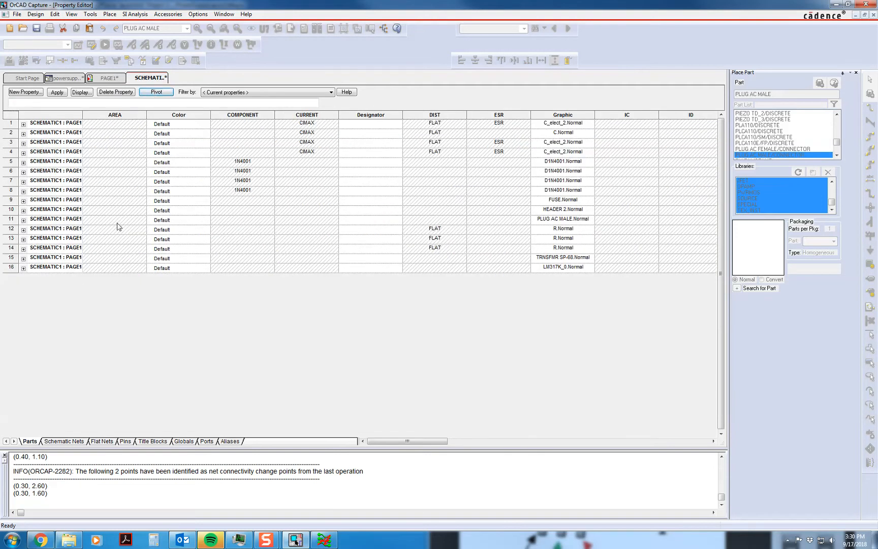
left_click(154, 93)
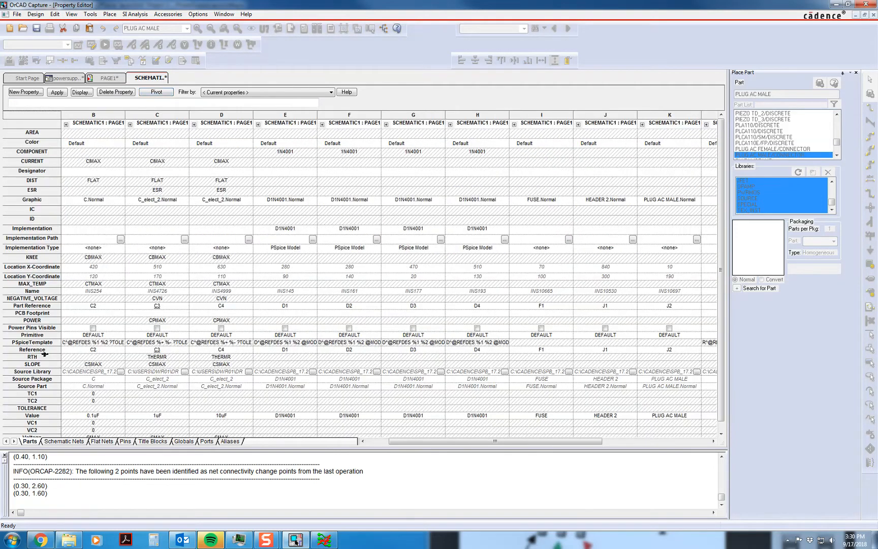
- Examine the PCB Footprint row of the parts table, from capacitor C2 back to the first column for C1
left_click(35, 313)
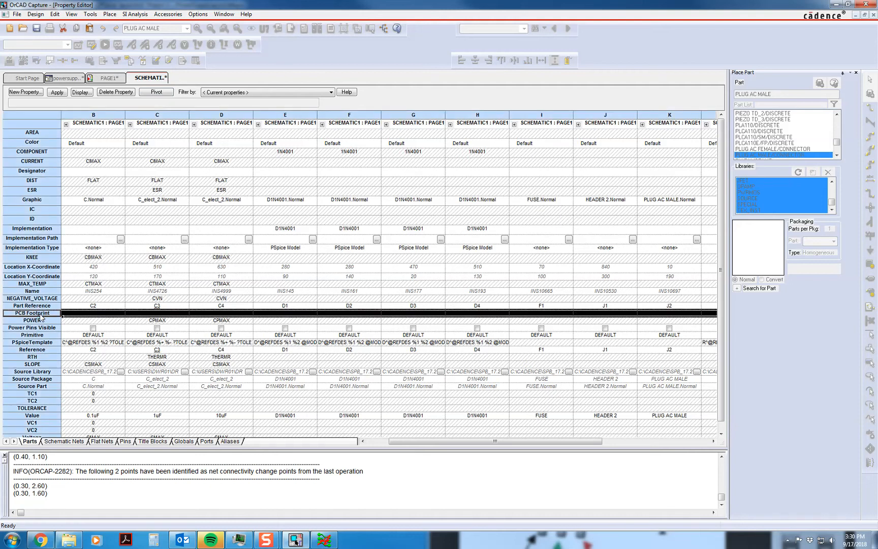
left_click(102, 314)
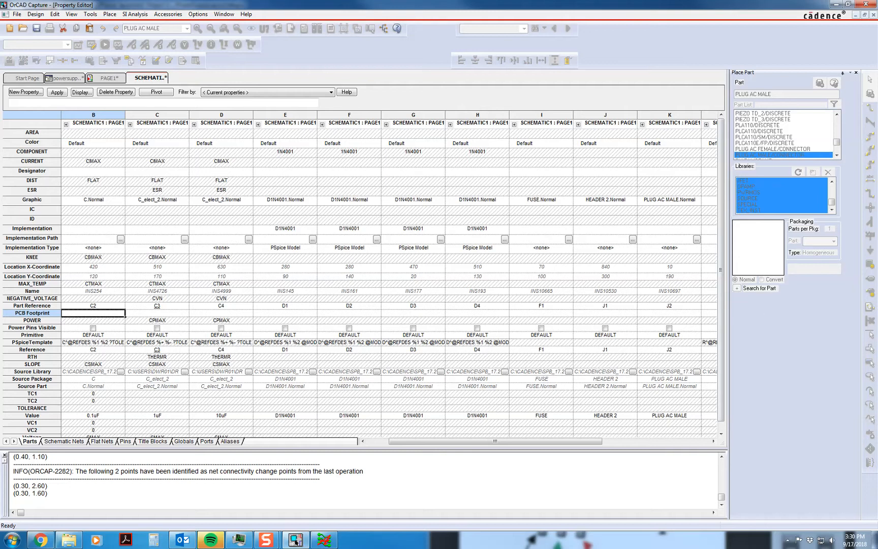
left_click(296, 540)
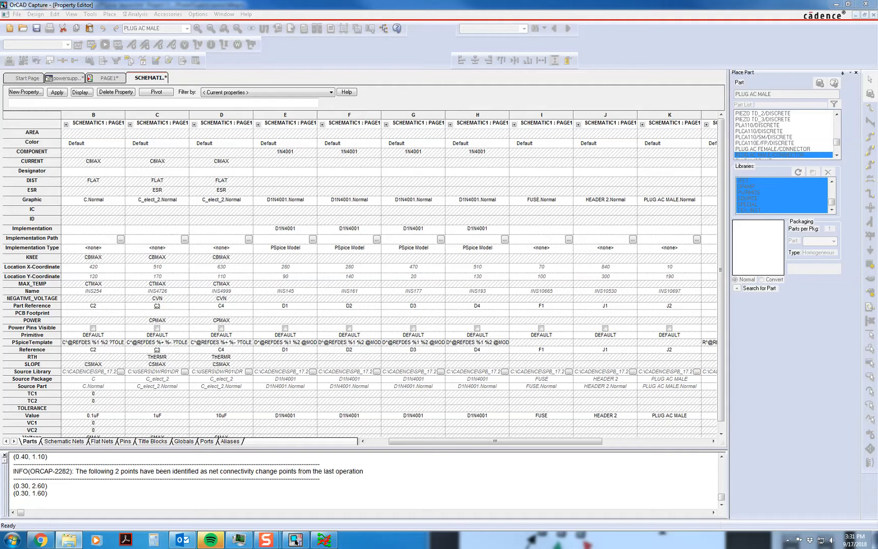
left_click(98, 313)
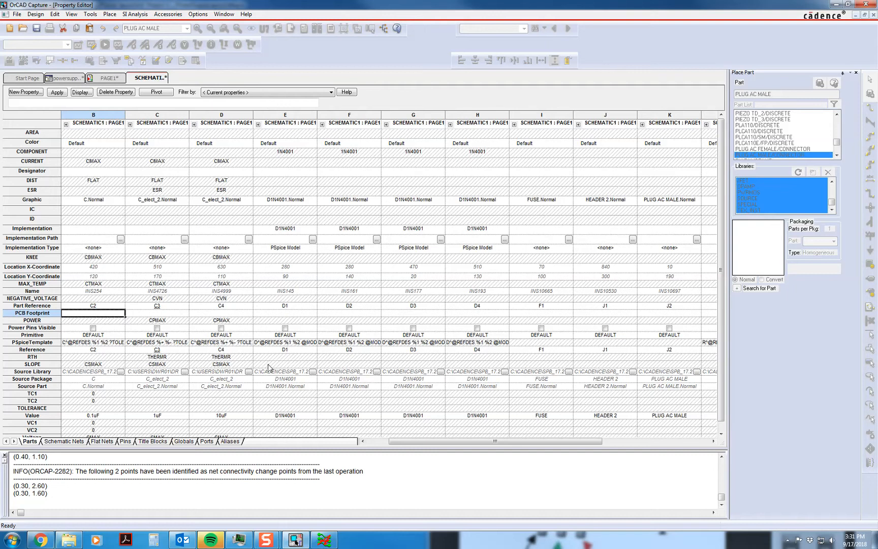
left_click(373, 442)
left_click(88, 314)
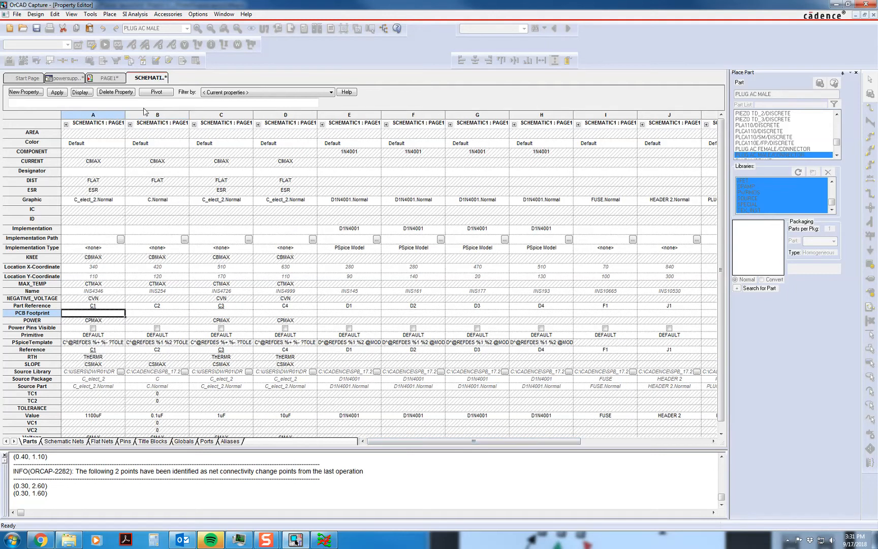
- Return to the schematic page, edit the part symbol of capacitor C1, and set its + pin number to 1
left_click(109, 79)
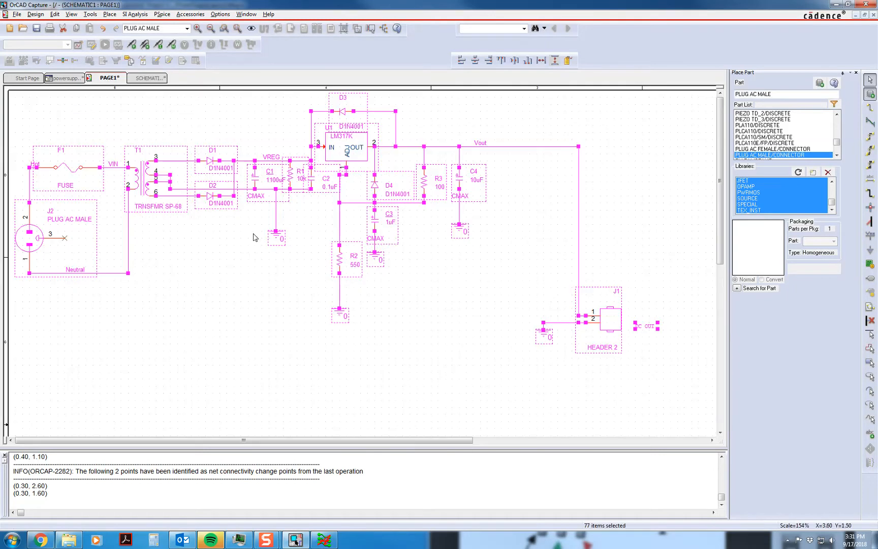
left_click(239, 225)
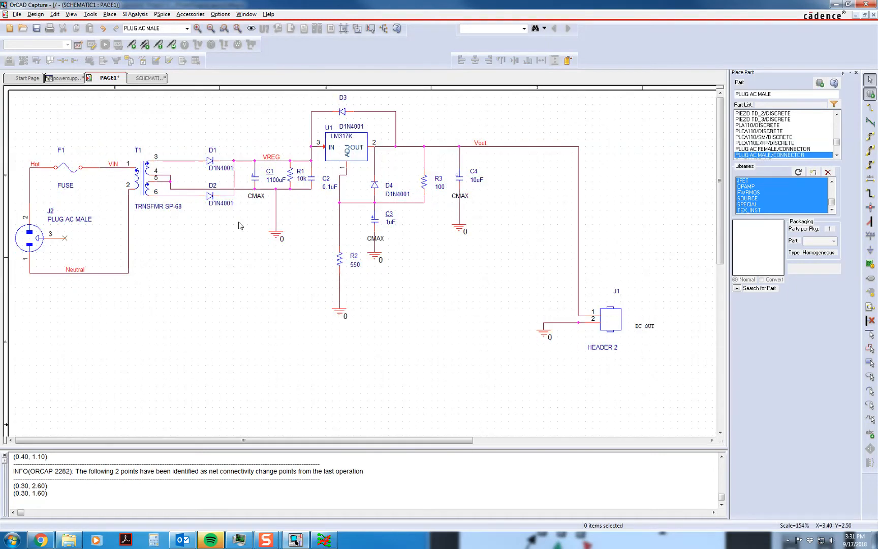
right_click(252, 177)
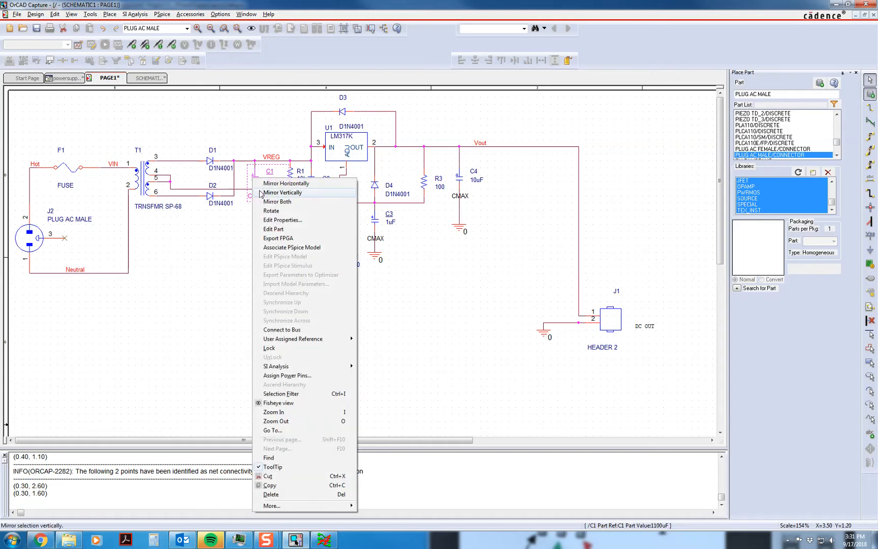
left_click(274, 229)
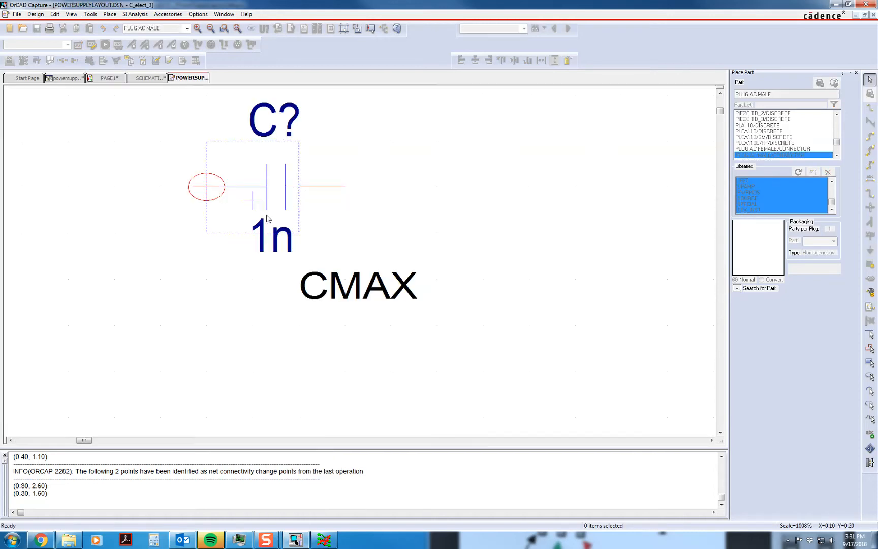
double_click(210, 194)
key("Tab")
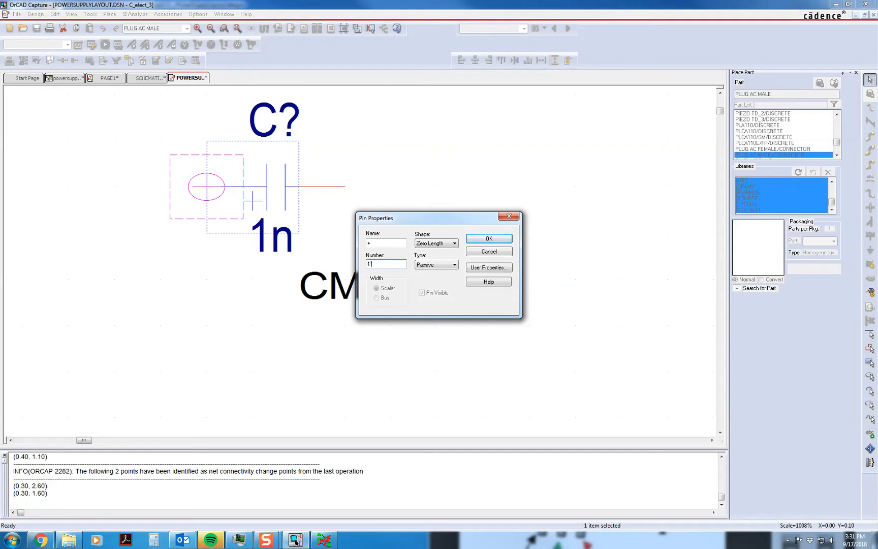
type("1")
left_click(488, 239)
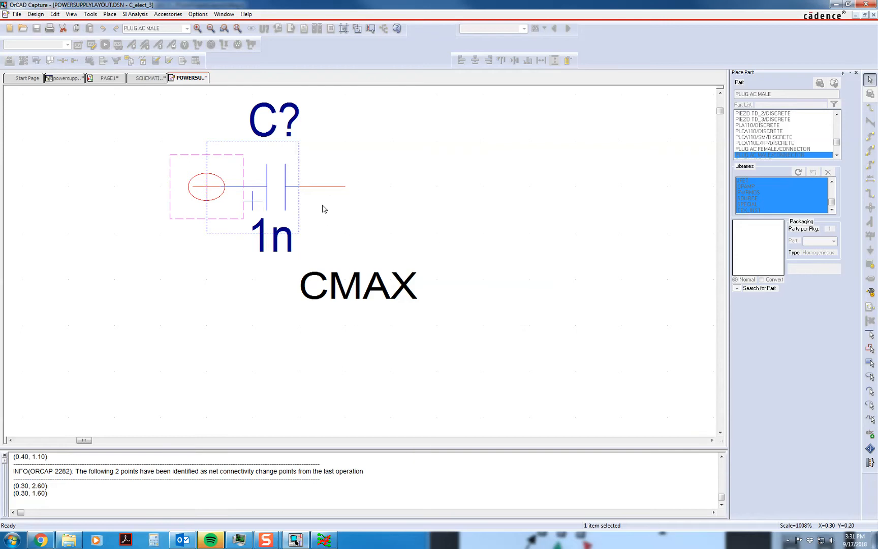
- Set the capacitor's other pin number to 2 and close the part editor, updating all its instances and saving the design
double_click(330, 193)
key("Tab")
type("2")
left_click(487, 239)
right_click(192, 79)
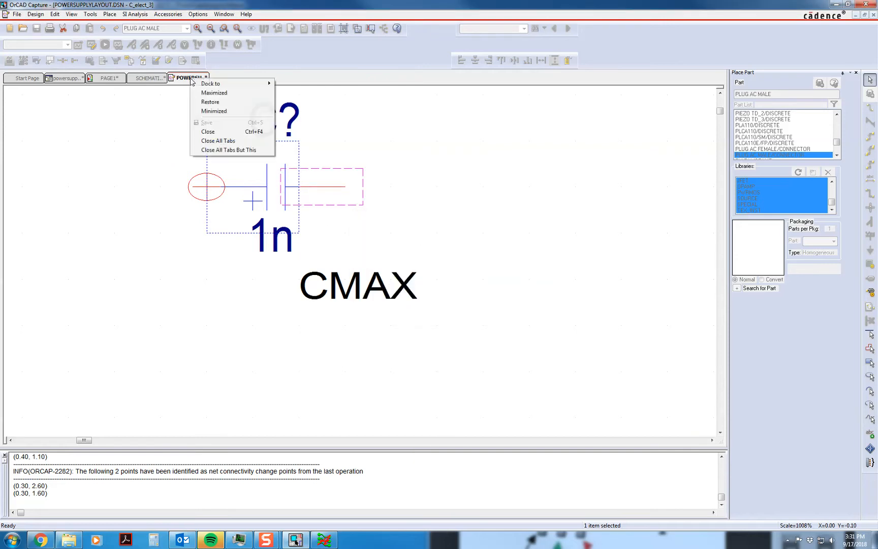
left_click(208, 132)
left_click(395, 281)
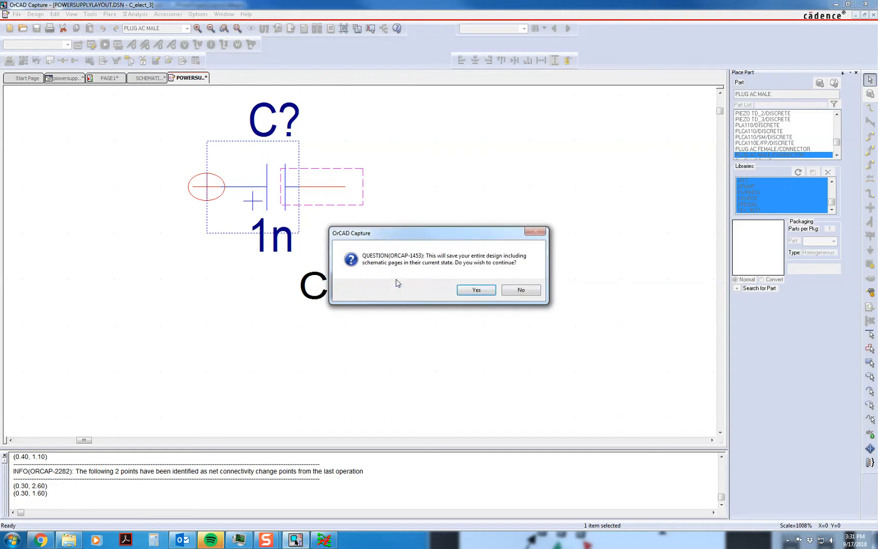
left_click(469, 289)
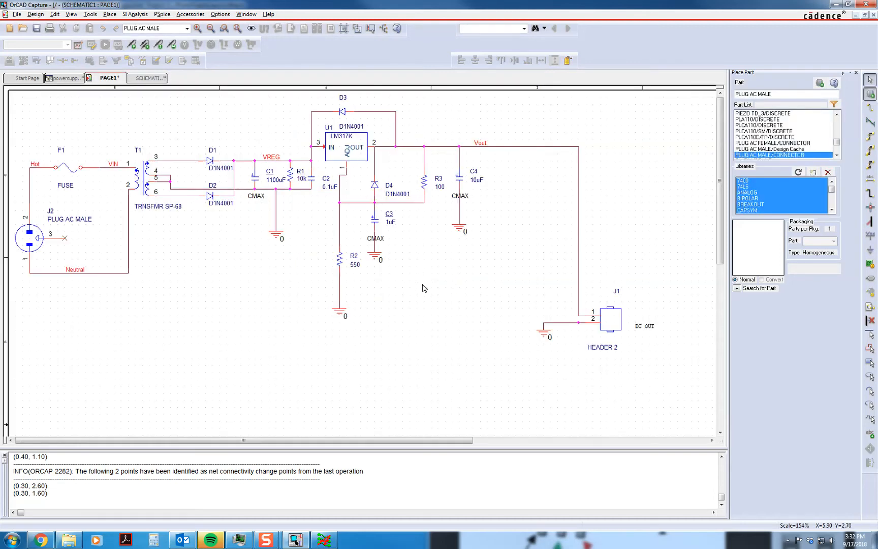
- Close the empty property table and reopen the properties of everything on the page, showing the parts table
left_click(149, 78)
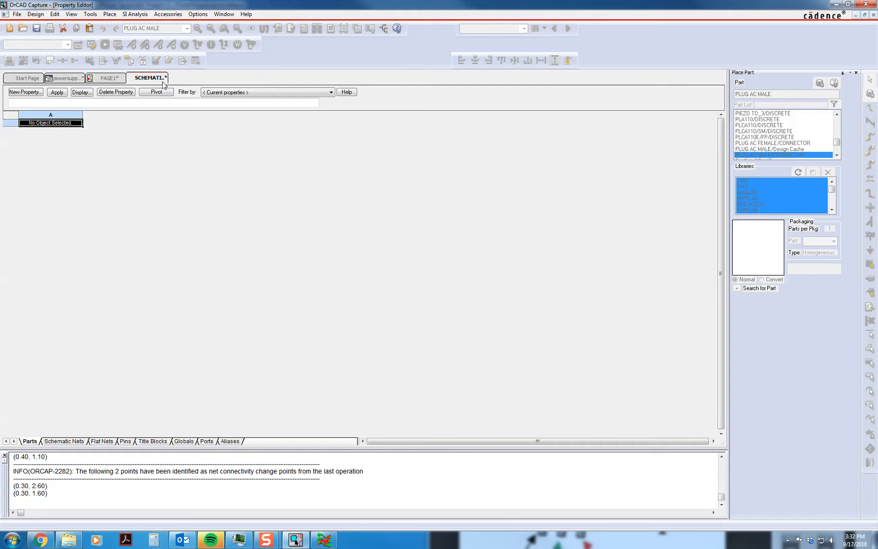
right_click(153, 79)
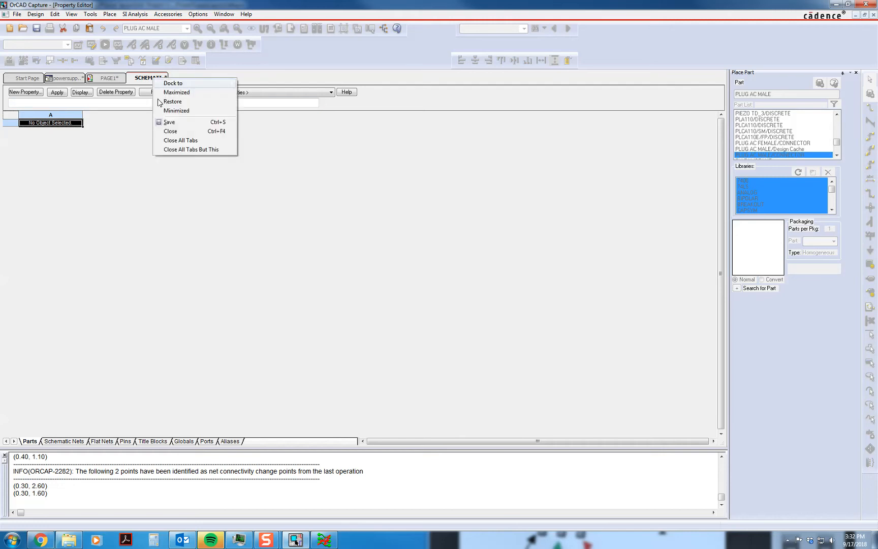
left_click(169, 131)
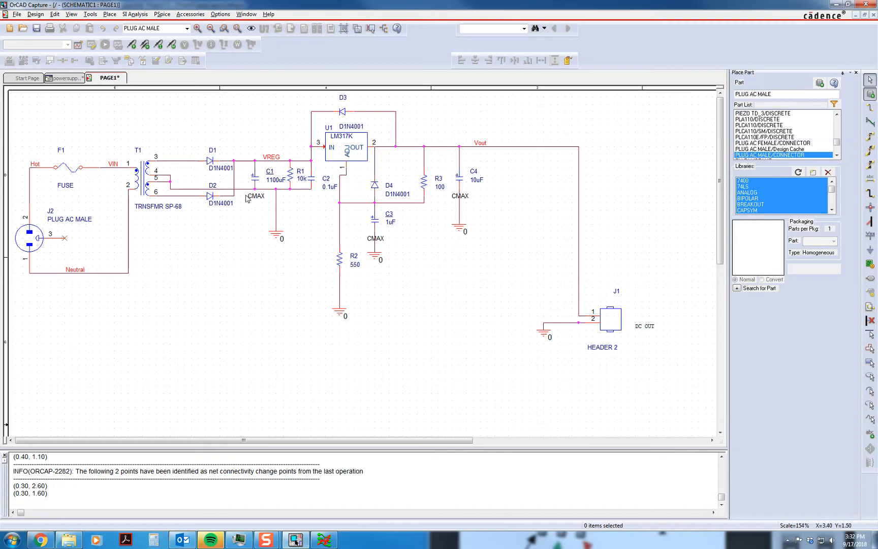
key("ctrl+a")
right_click(258, 174)
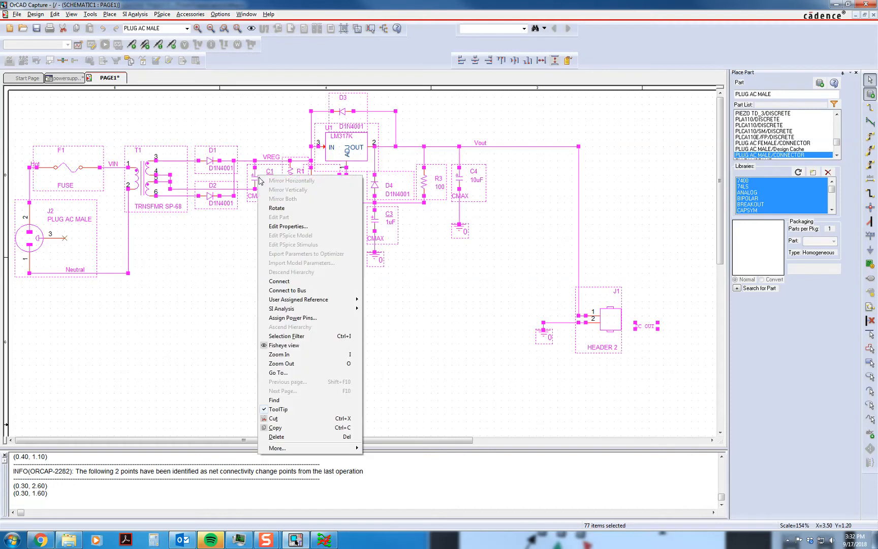
left_click(280, 226)
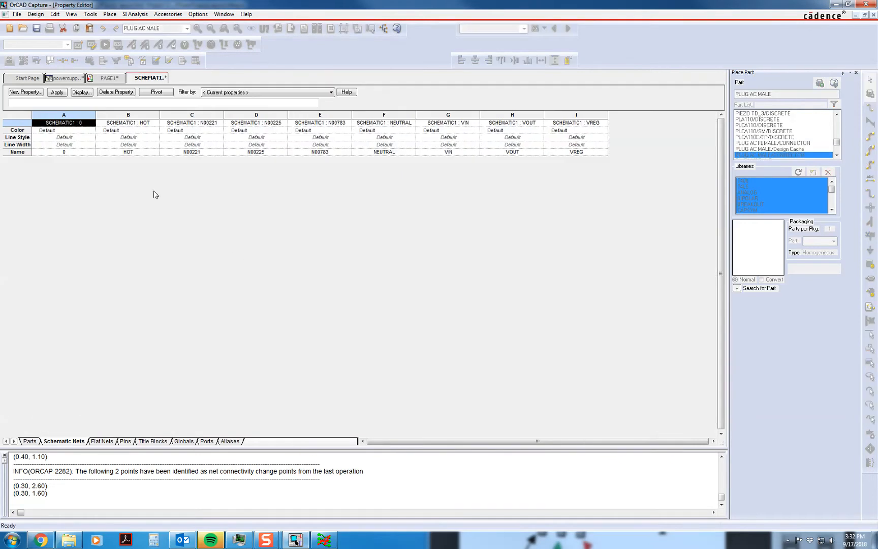
left_click(29, 440)
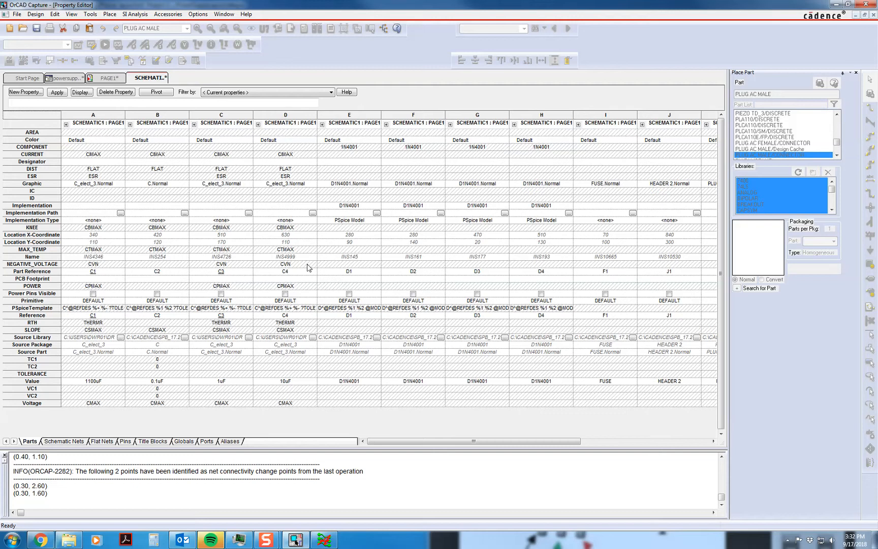
- Select C1's PCB Footprint cell and bring up the Cadence Footprints folder in File Explorer, browsing to the capacitor footprints
left_click(108, 381)
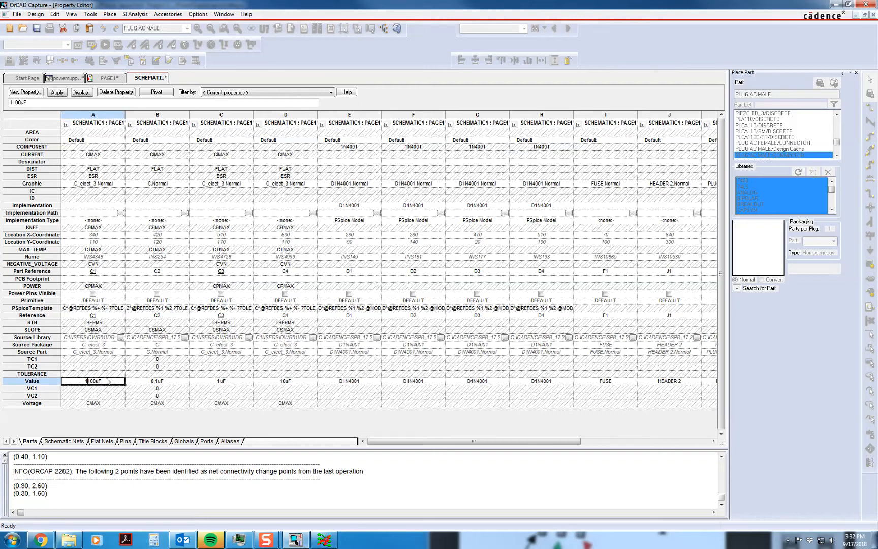
left_click(102, 279)
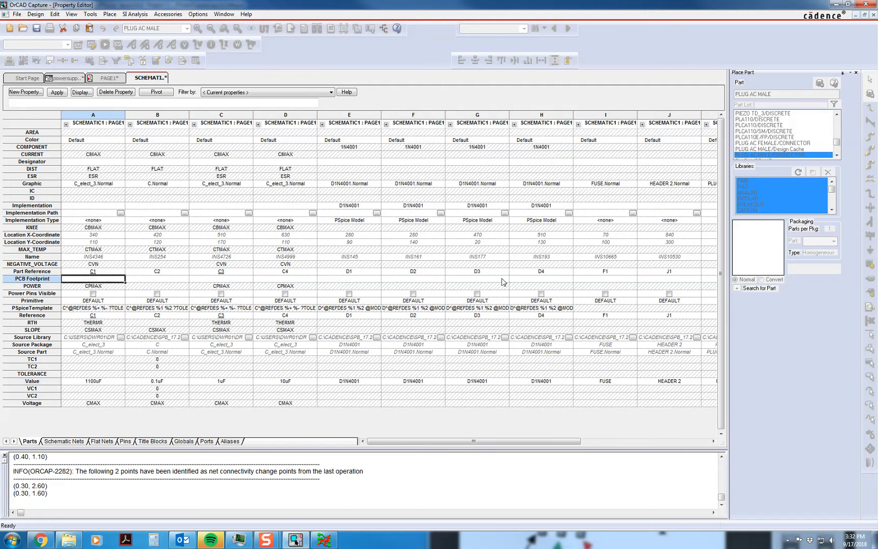
left_click(295, 539)
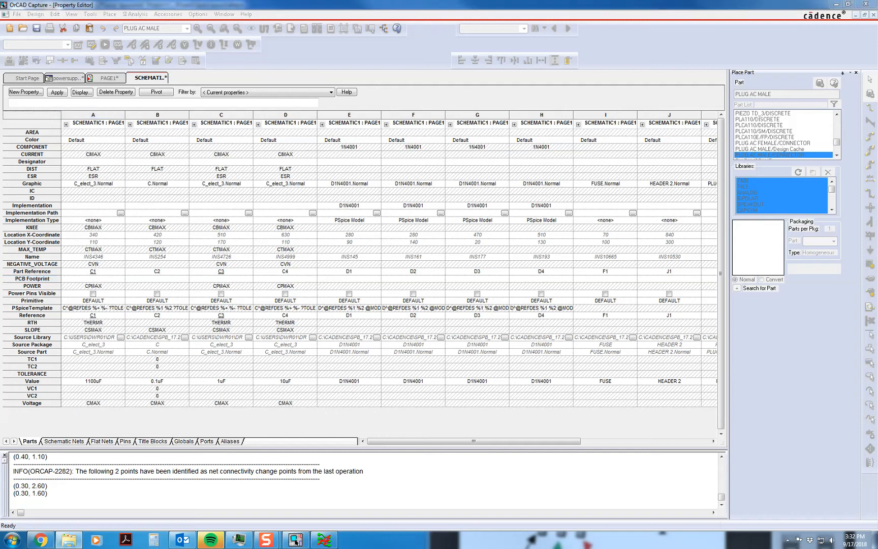
left_click_drag(859, 98, 650, 96)
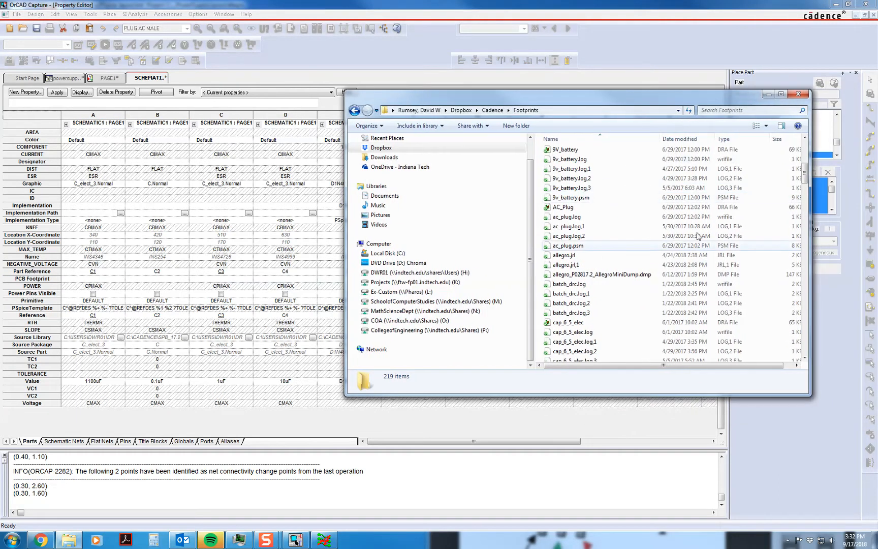
left_click(805, 196)
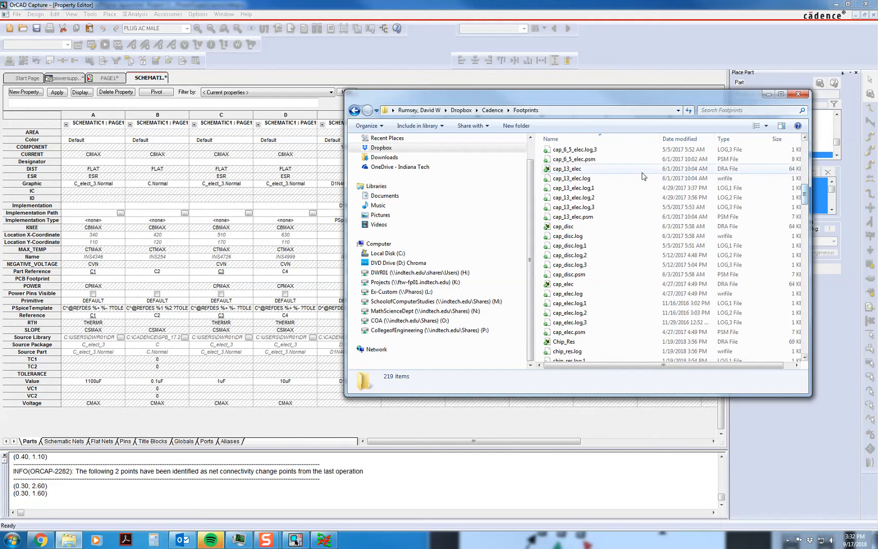
left_click_drag(576, 98, 601, 92)
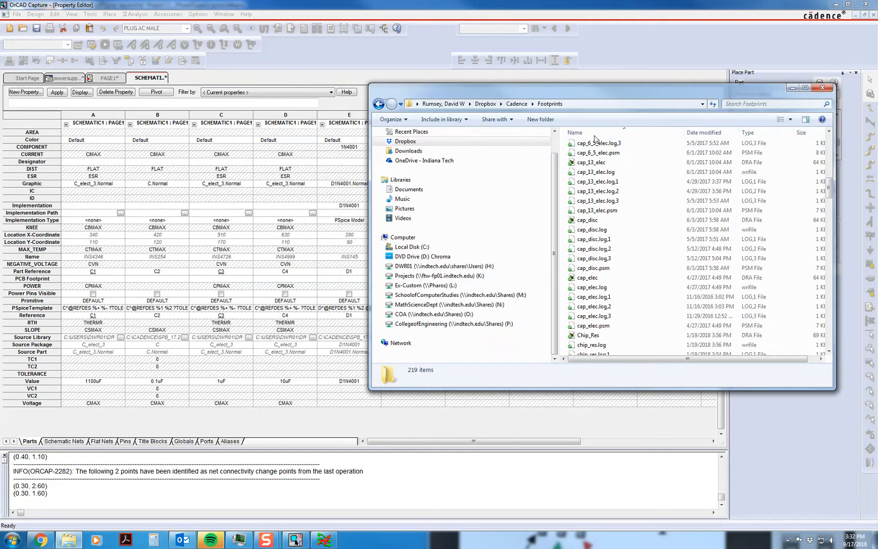
- Copy the file name cap_13_elec from the Footprints folder and paste it as C1's PCB footprint in OrCAD Capture
right_click(591, 167)
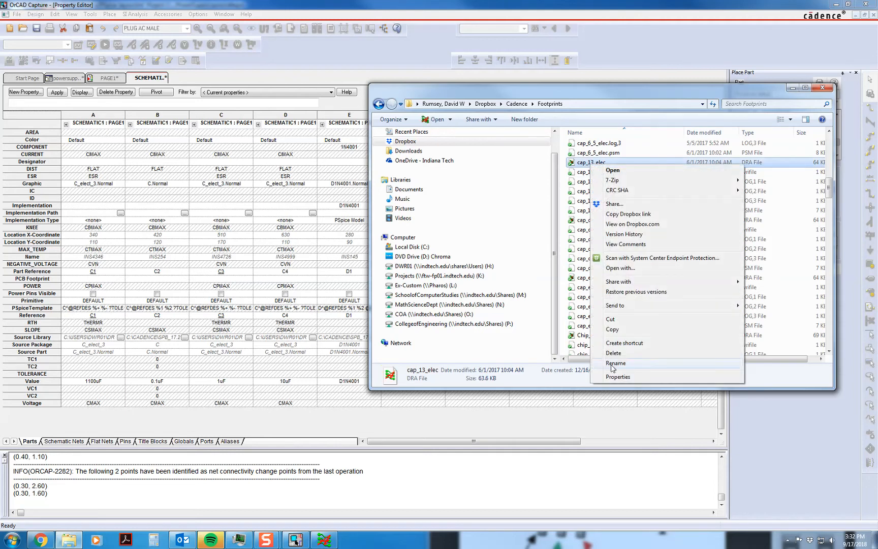
left_click(611, 363)
key("ctrl+c")
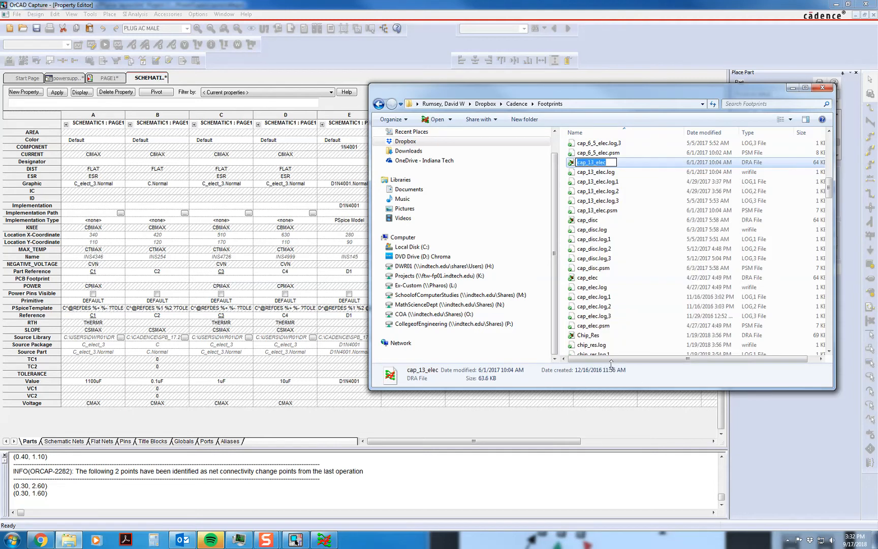
left_click(92, 277)
key("ctrl+v")
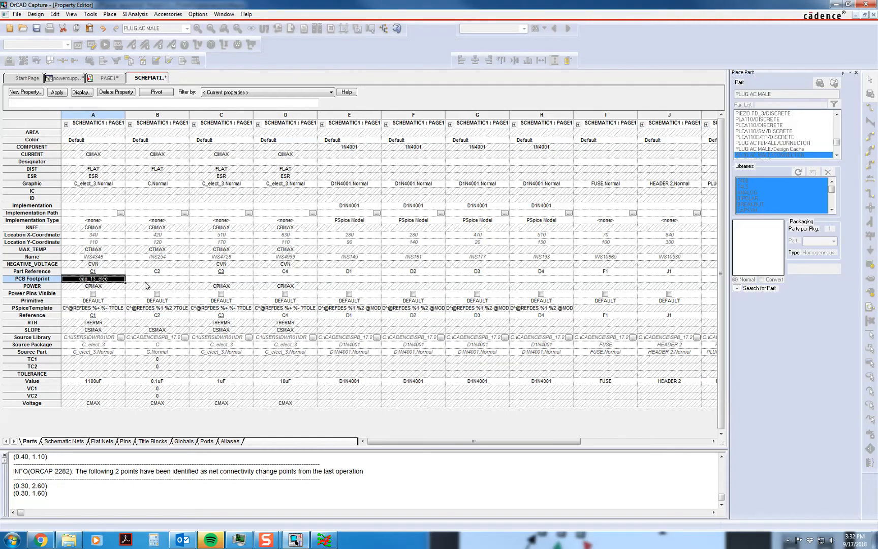
- Check the disc capacitor's file name in the Footprints folder and set C2's PCB footprint to cap_disc
left_click(145, 281)
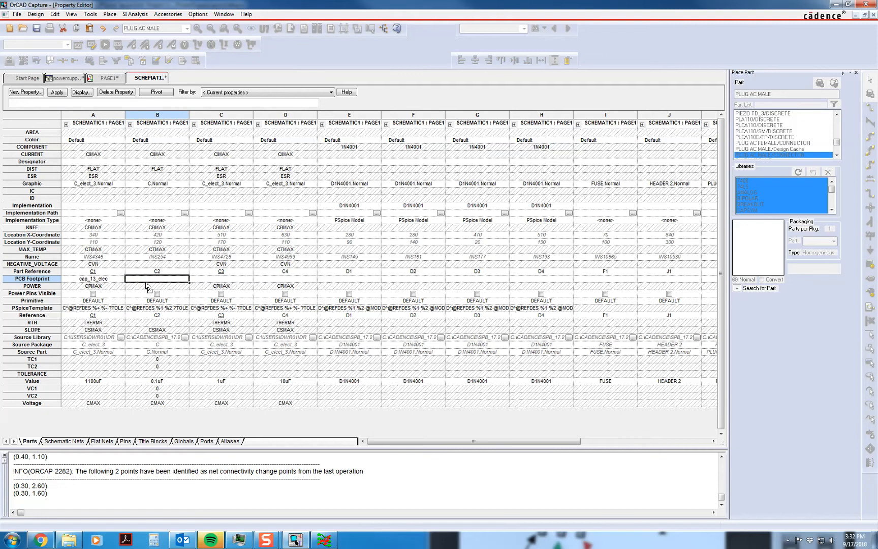
key("alt+Tab")
scroll(565, 238, "up", 3)
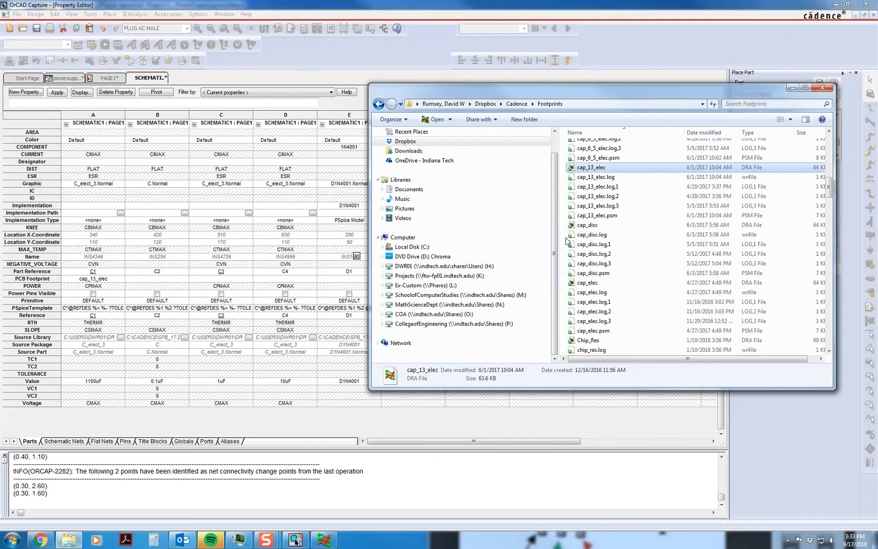
left_click(157, 281)
left_click(157, 280)
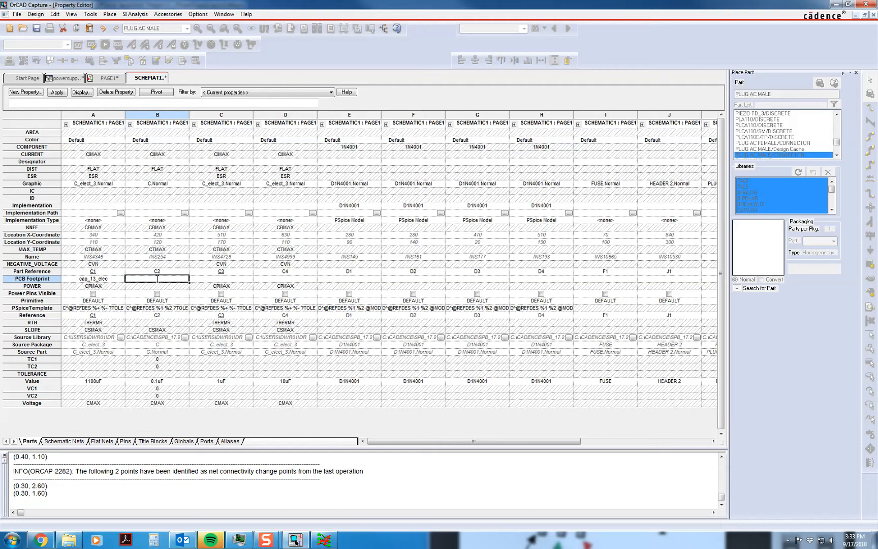
type("cap_disc")
key("Tab")
- Copy the file name cap_6_5_elec from the Footprints folder and paste it as the PCB footprint of C3 and C4
key("alt+Tab")
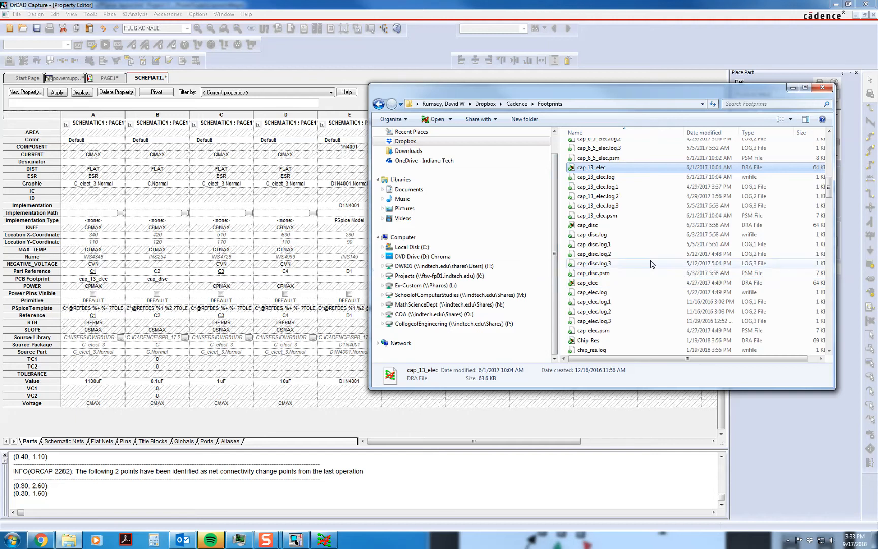
scroll(625, 238, "up", 3)
double_click(593, 192)
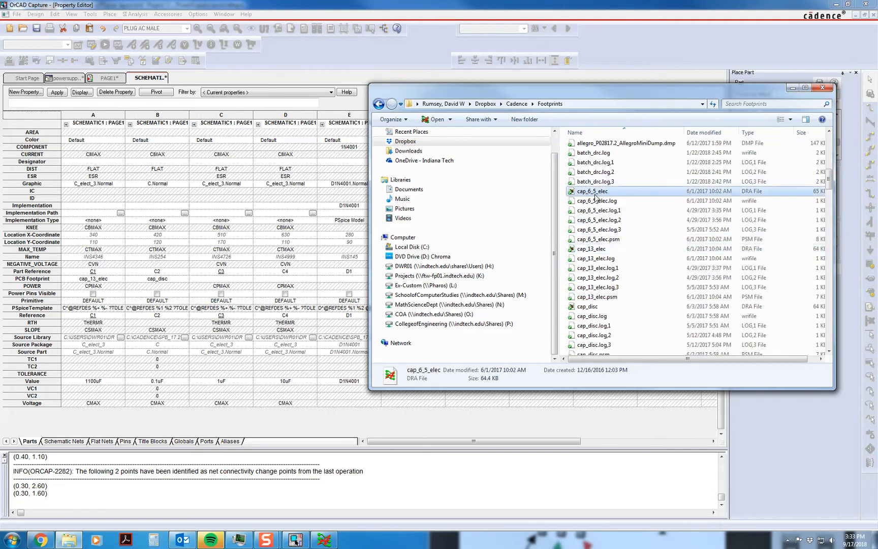
right_click(593, 192)
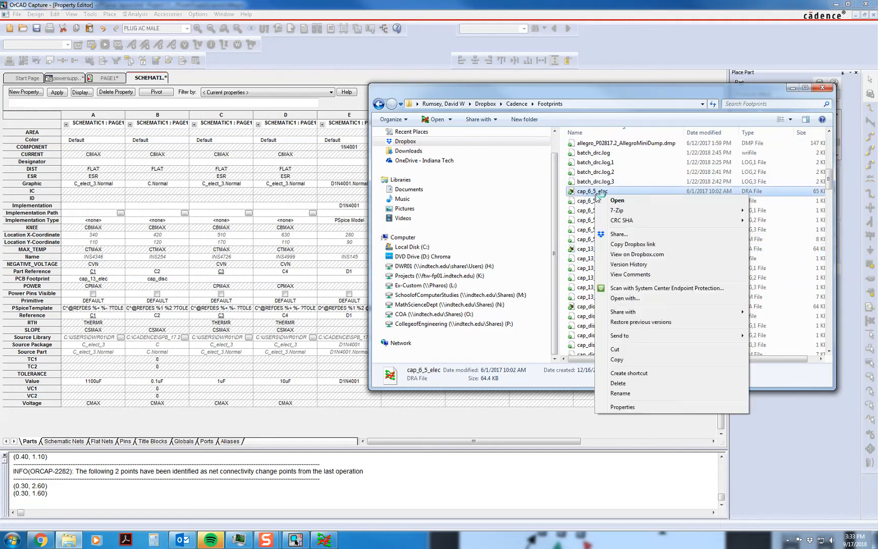
left_click(621, 394)
key("ctrl+c")
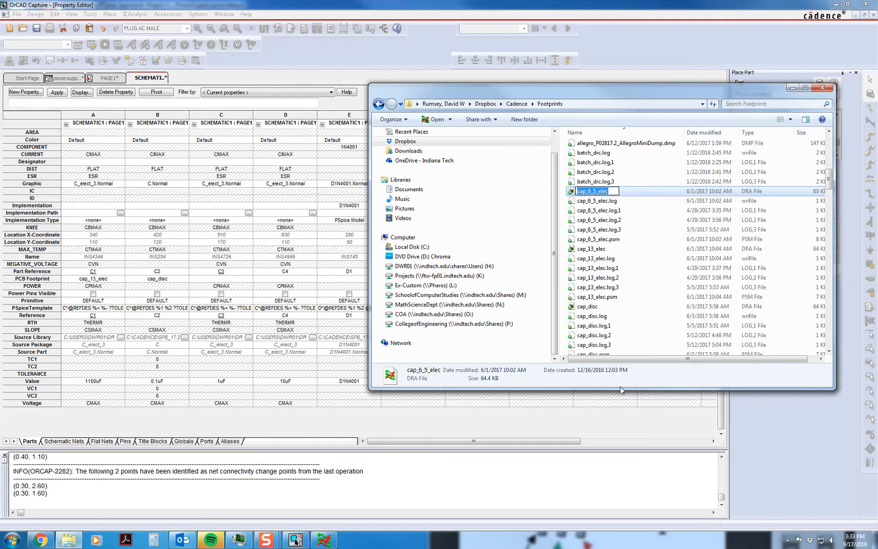
left_click(225, 279)
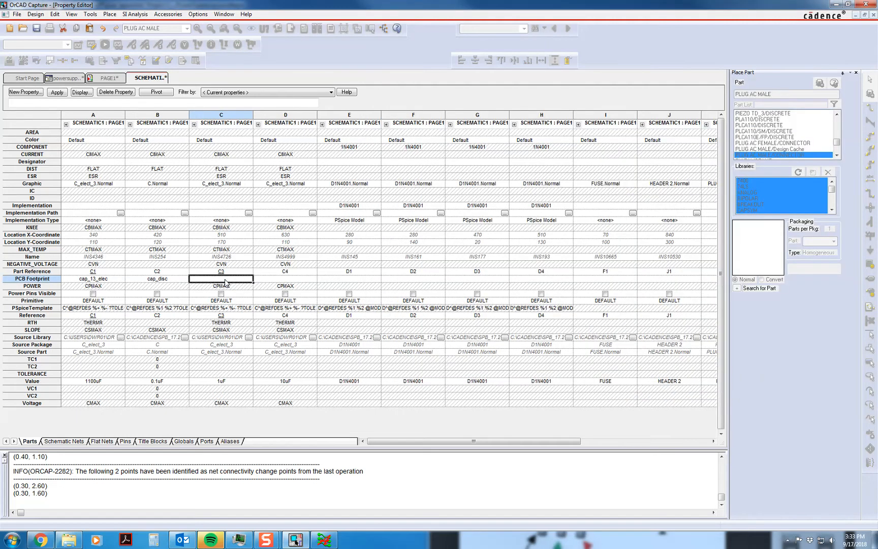
key("ctrl+v")
left_click(288, 281)
key("ctrl+v")
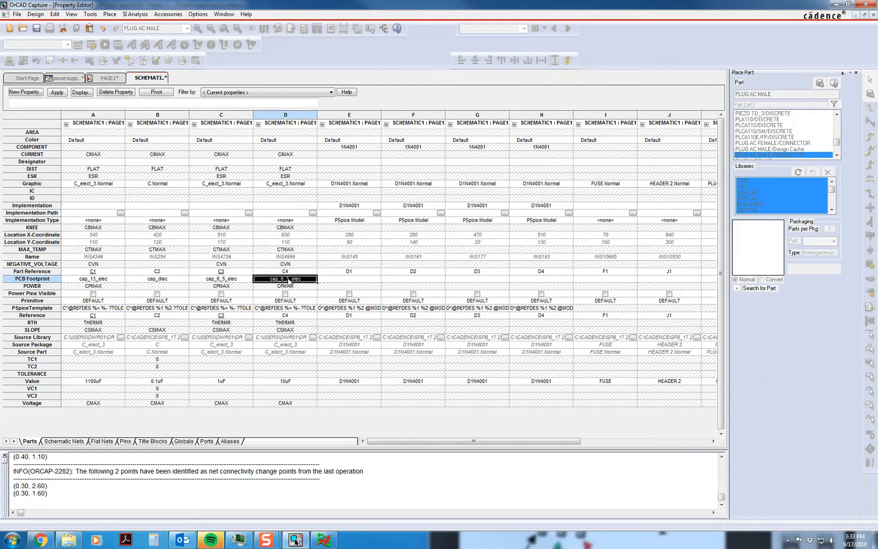
- Copy the file name of the diode_1n4xxx drawing from the Footprints folder for the diodes
left_click(353, 280)
key("alt+Tab")
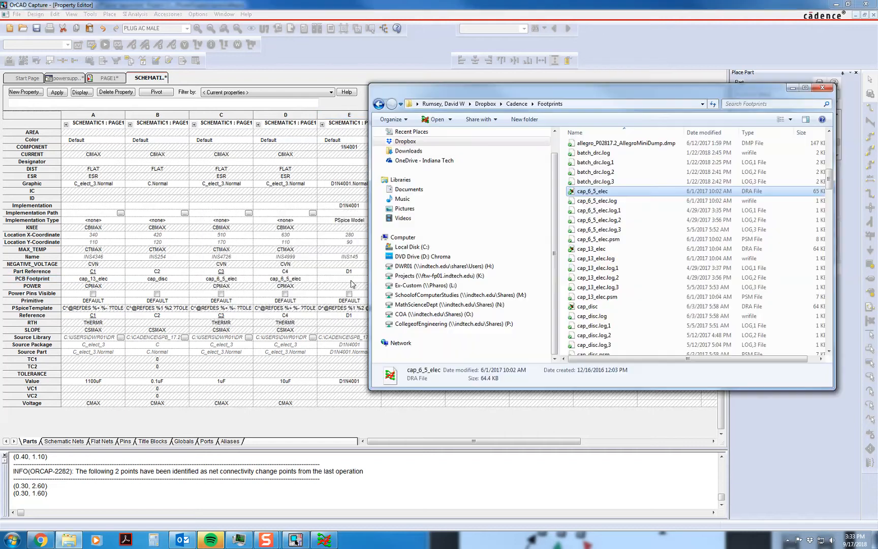
scroll(640, 249, "down", 15)
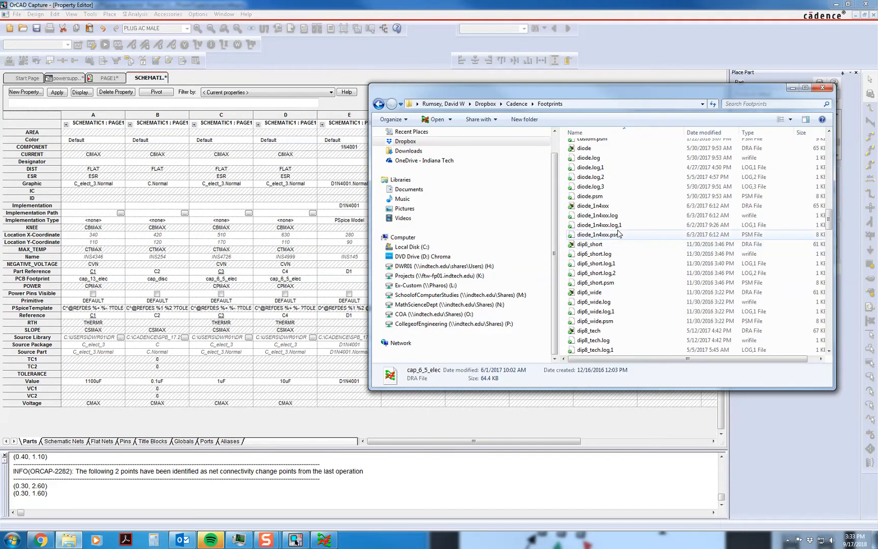
right_click(592, 206)
left_click(617, 402)
key("ctrl+c")
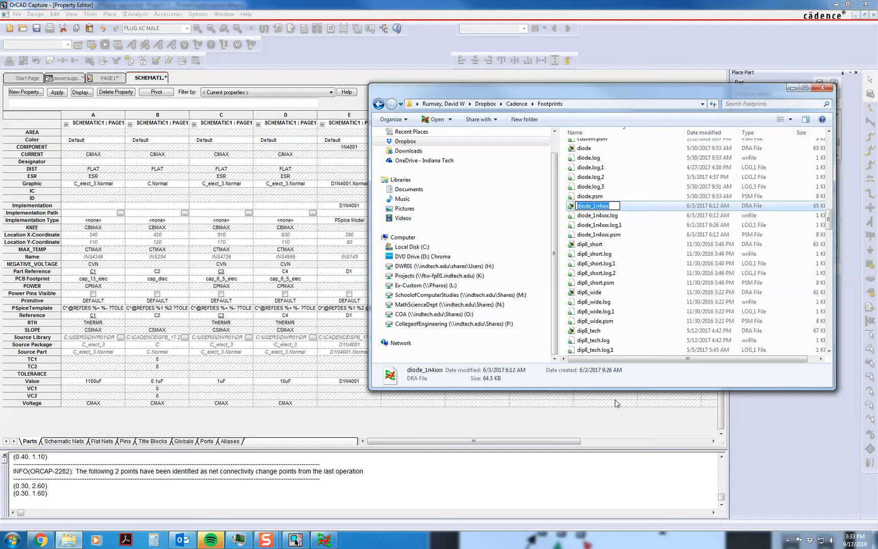
- Paste diode_1n4xxx as the PCB footprint of diodes D1, D2, D3 and D4 in the property table
left_click(322, 283)
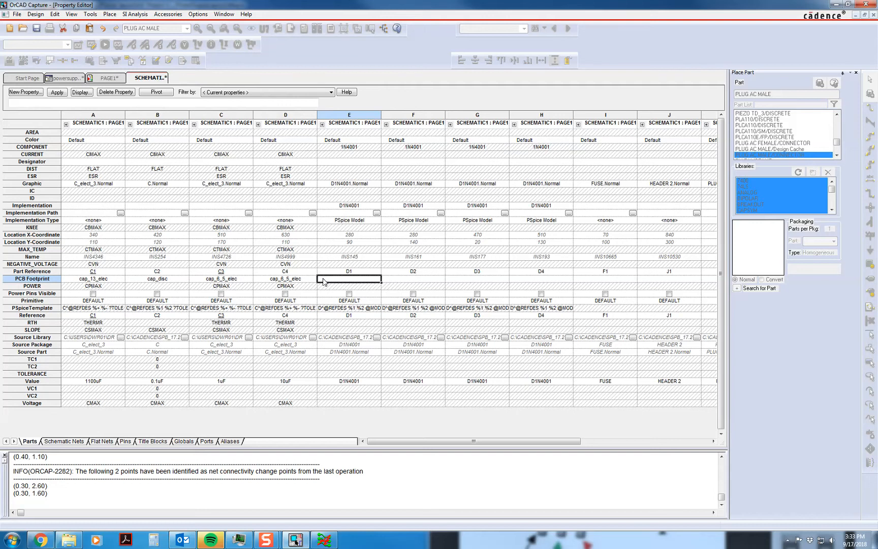
key("ctrl+v")
left_click(410, 280)
key("ctrl+v")
left_click(471, 278)
key("ctrl+v")
left_click(533, 279)
key("ctrl+v")
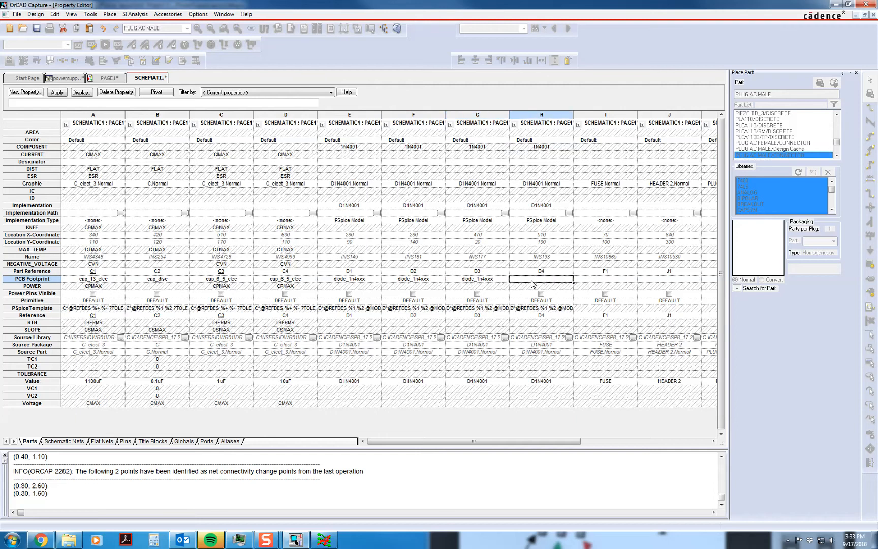
- Find the fuse drawing in the Footprints folder and set F1's PCB footprint to fuse
left_click(612, 278)
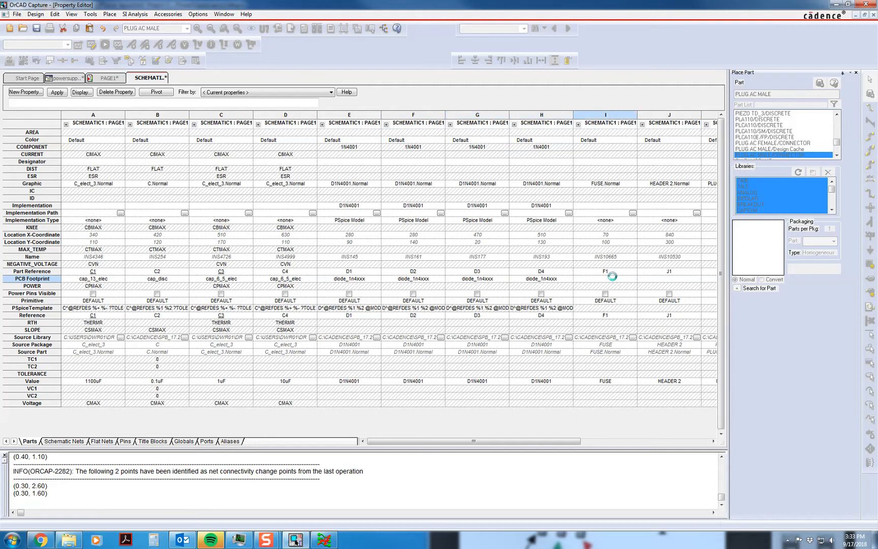
key("alt+Tab")
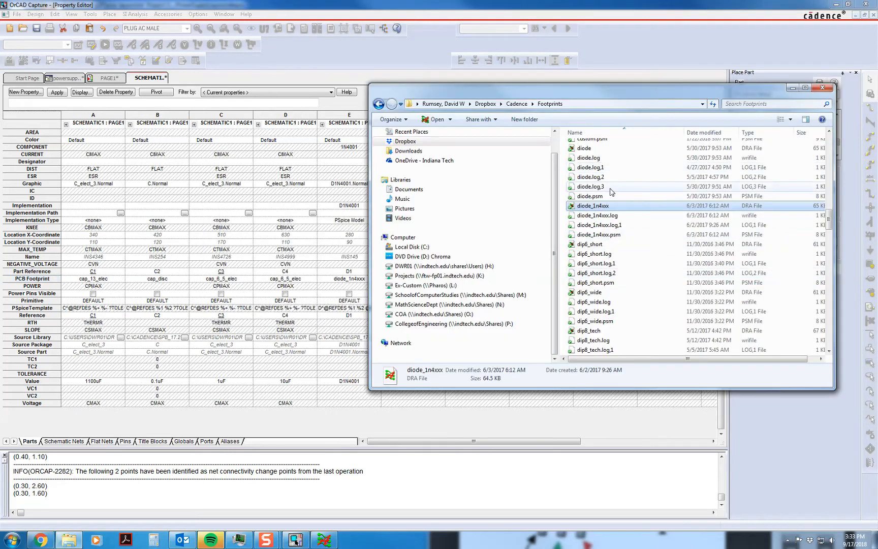
scroll(655, 228, "up", 5)
scroll(615, 203, "down", 10)
scroll(613, 201, "down", 5)
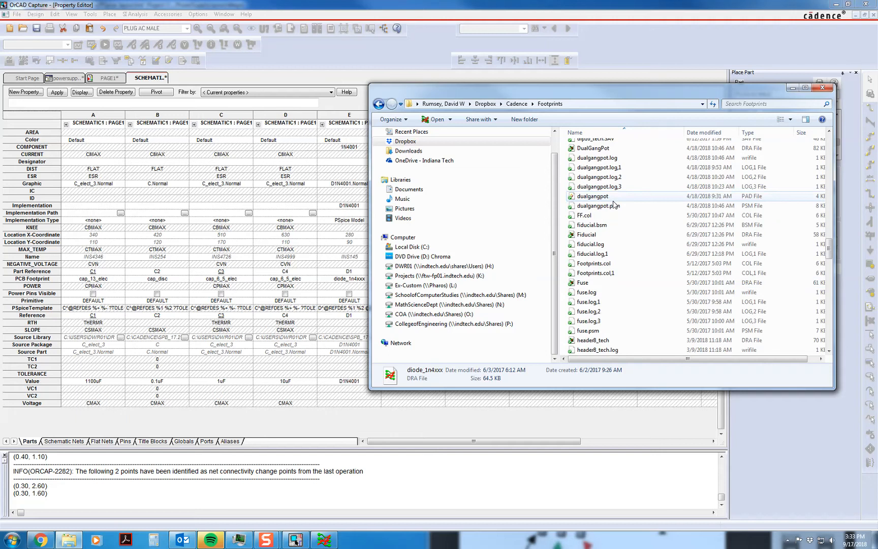
left_click(593, 283)
key("alt+Tab")
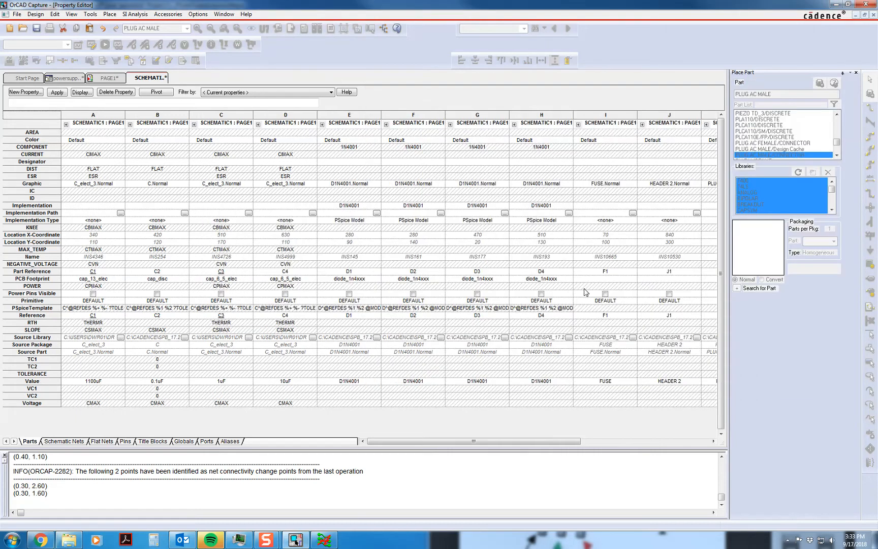
left_click(601, 281)
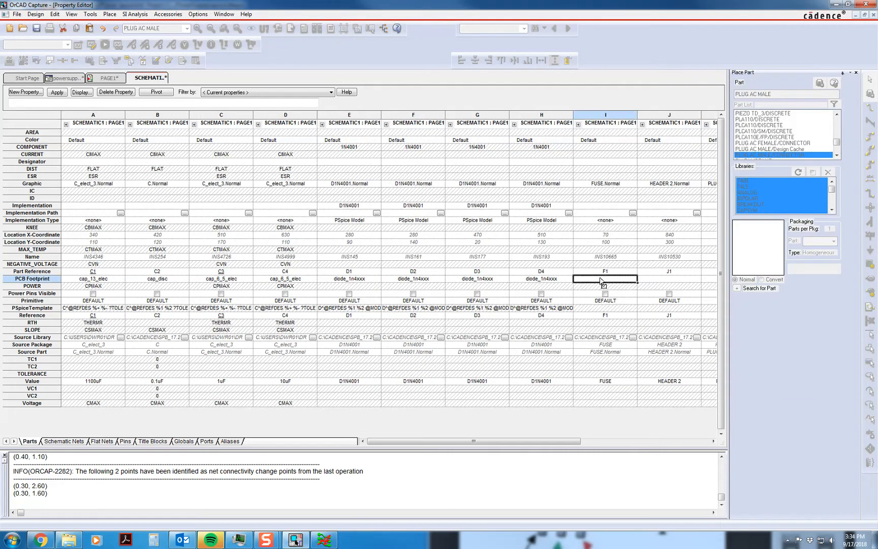
type("fuse")
key("Tab")
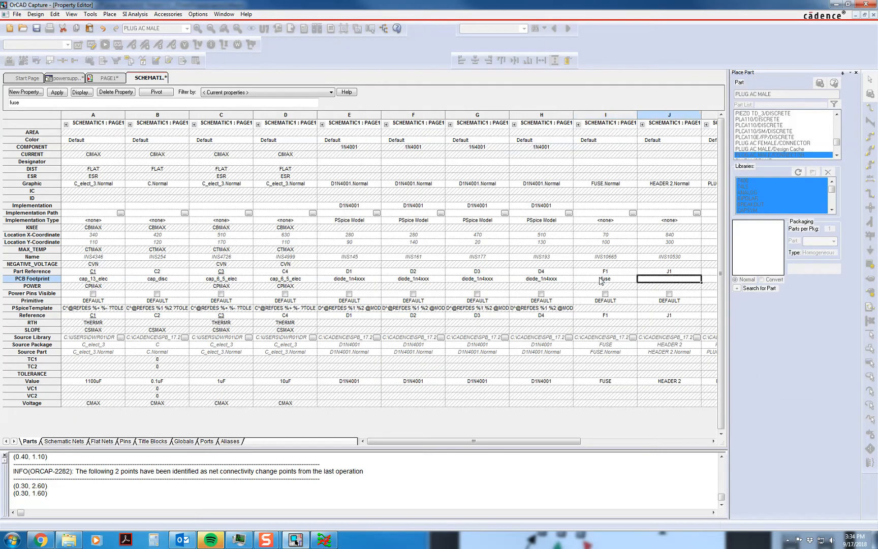
- Look through the Footprints folder for a two-pin connector footprint and enter 2wire as J1's PCB footprint
type("jumper")
key("alt+Tab")
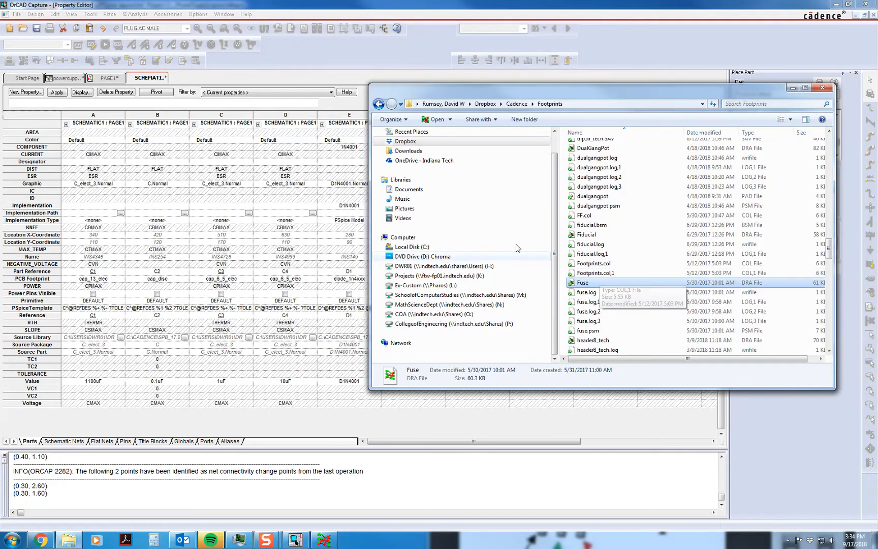
scroll(645, 199, "up", 15)
scroll(646, 199, "up", 15)
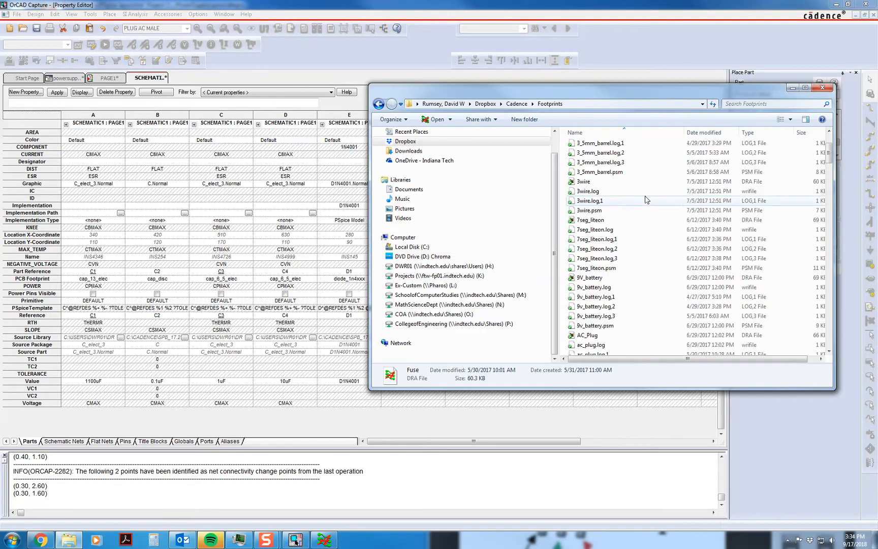
key("alt+Tab")
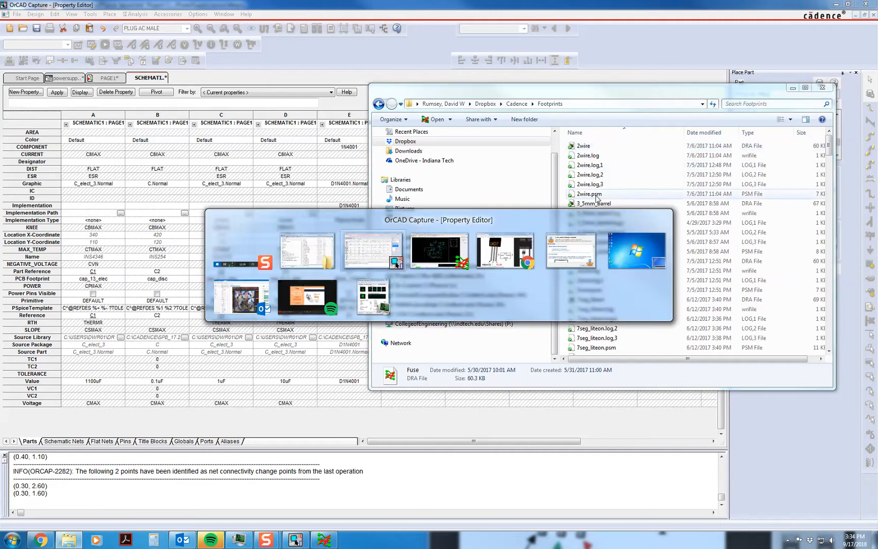
left_click(661, 278)
type("2wire")
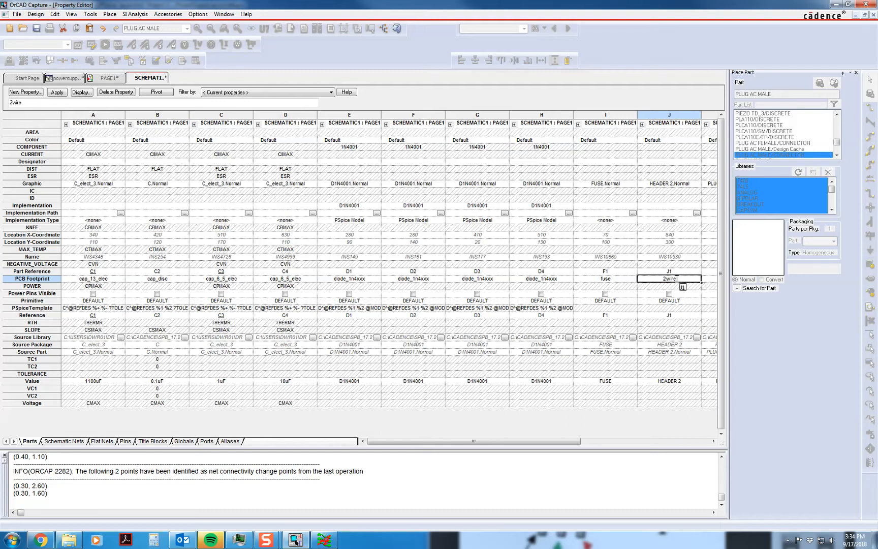
- Replace the entry in J1's PCB Footprint cell with jumper2
key("BackSpace")
key("BackSpace")
key("BackSpace")
type("jumper2")
key("Tab")
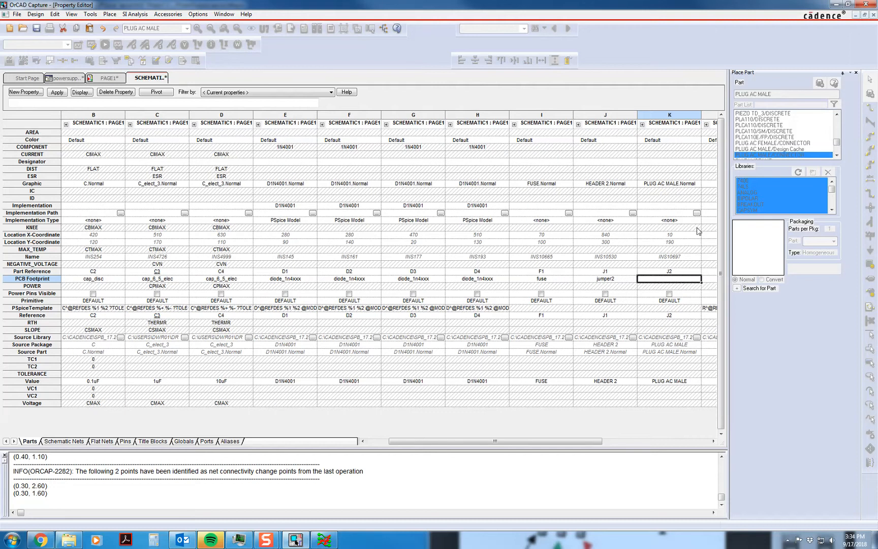
- Check the plug connector on the schematic page and copy the file name AC_Plug from the Footprints folder
left_click(108, 80)
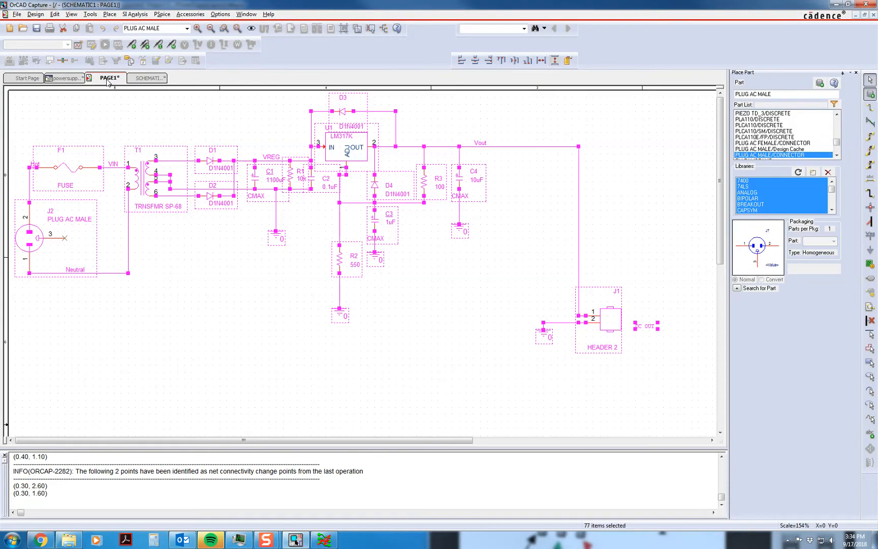
key("alt+Tab")
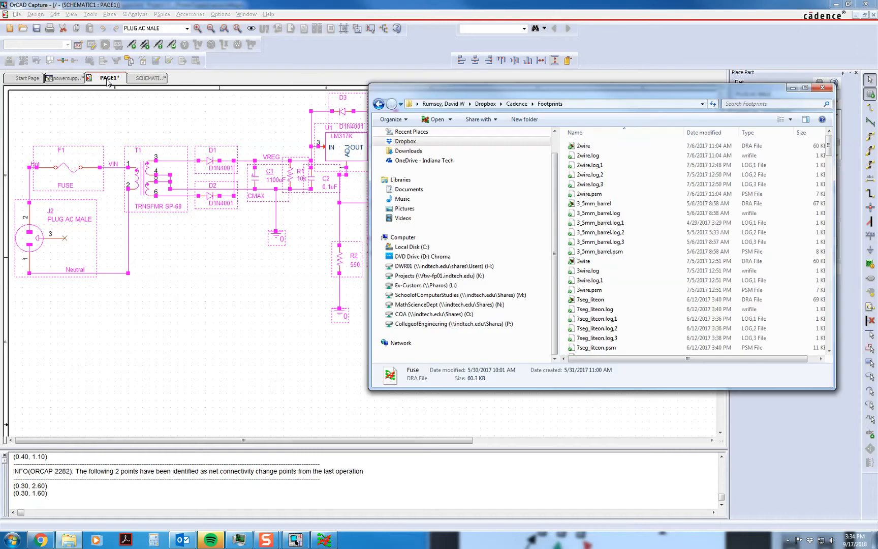
key("alt+Tab")
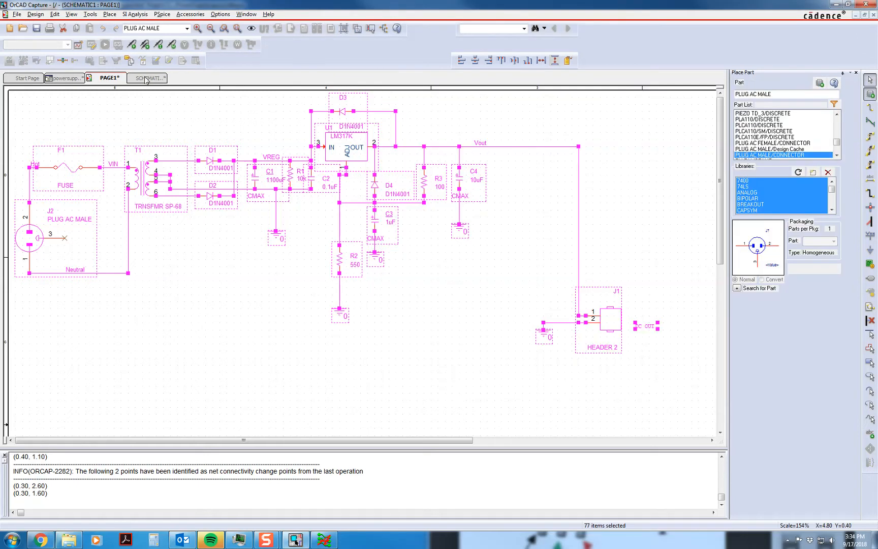
left_click(145, 78)
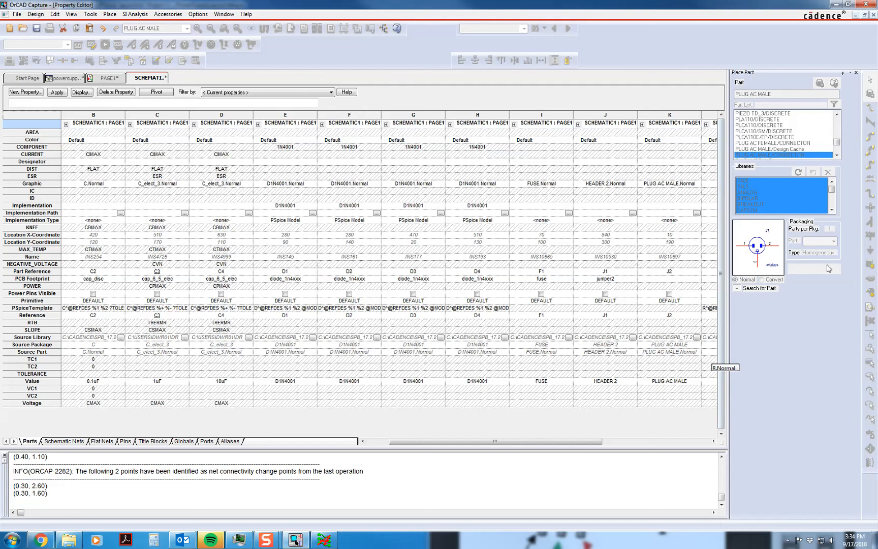
key("alt+Tab")
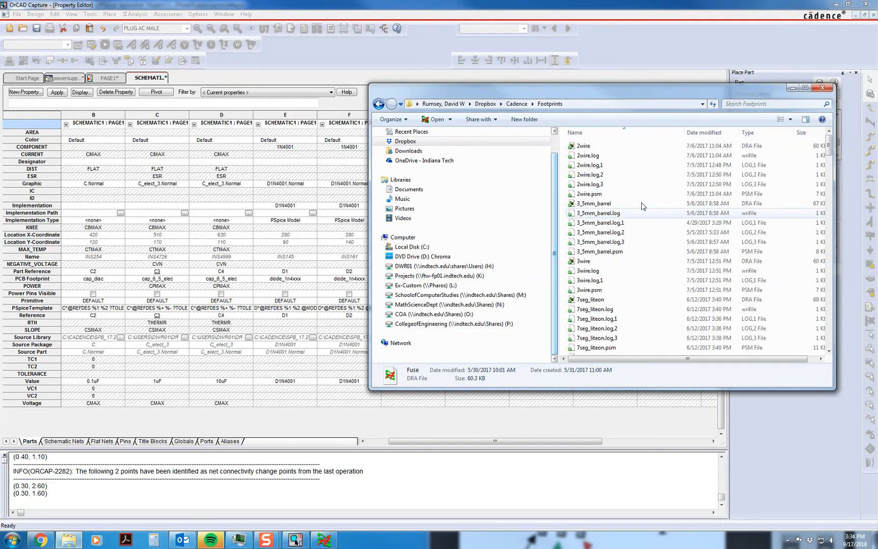
scroll(609, 235, "down", 3)
scroll(604, 254, "down", 2)
right_click(589, 272)
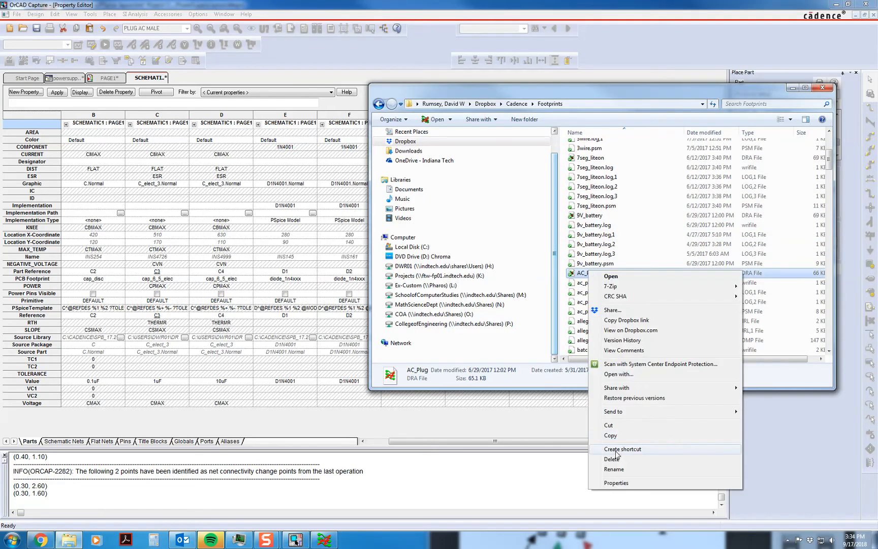
left_click(614, 468)
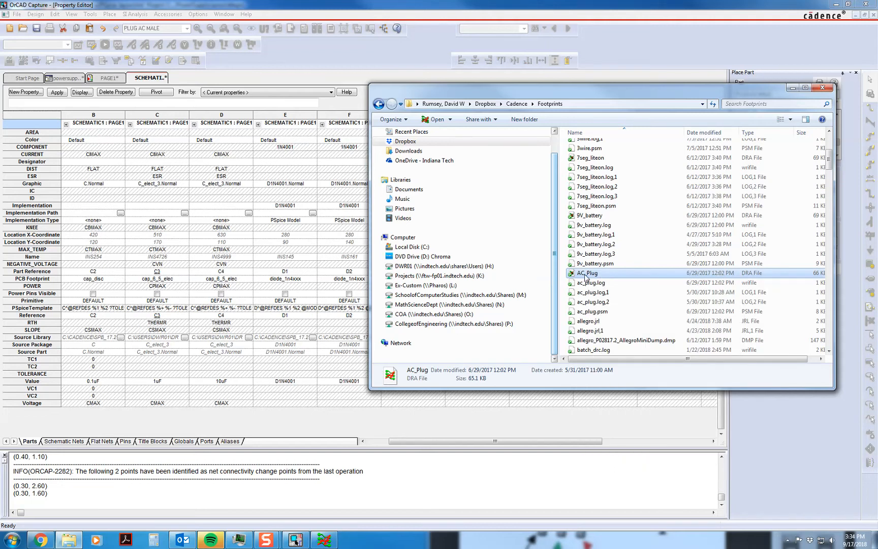
right_click(585, 276)
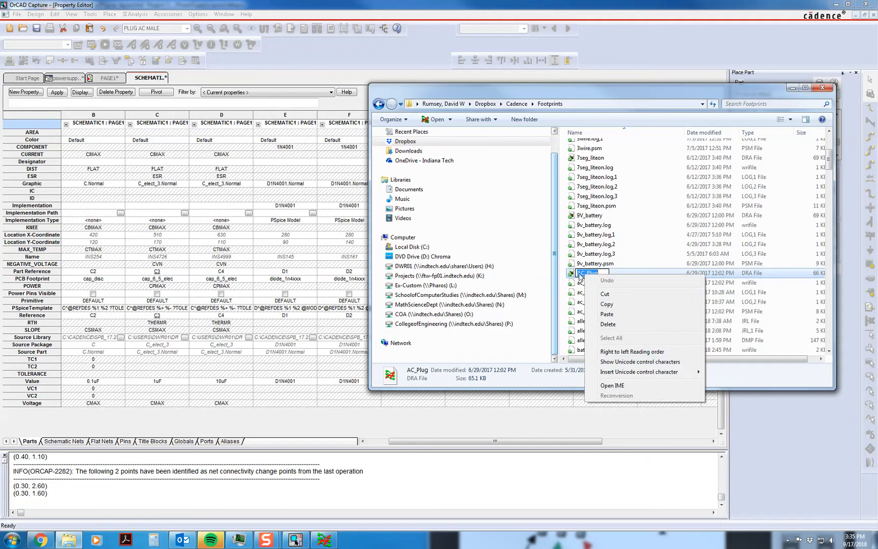
left_click(610, 273)
right_click(601, 274)
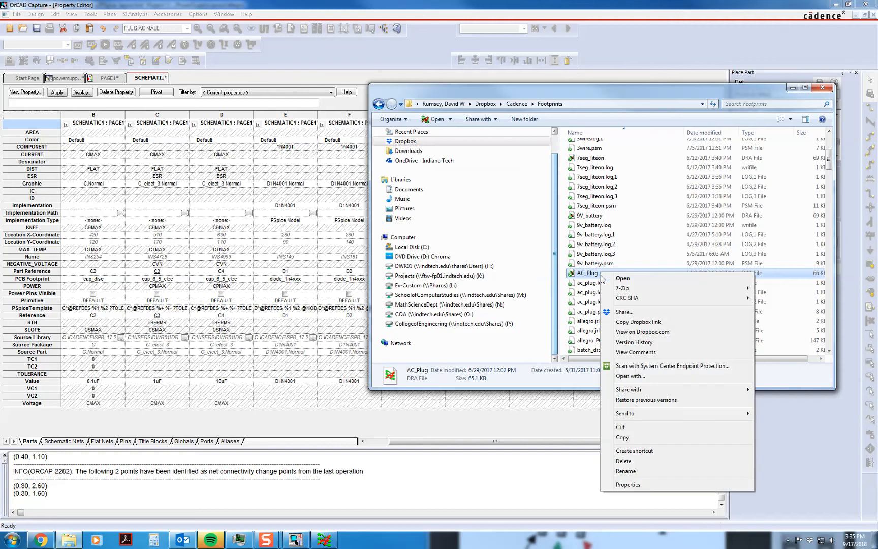
left_click(629, 469)
key("ctrl+c")
- Return to the OrCAD Capture property table and paste AC_Plug as J2's PCB footprint
left_click(625, 441)
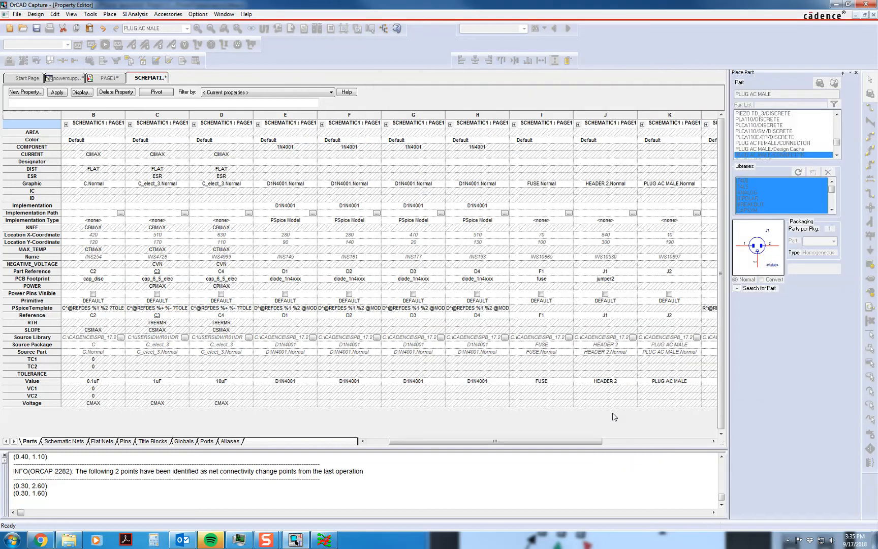
left_click(654, 381)
left_click_drag(658, 380, 700, 381)
key("ctrl+v")
left_click(671, 279)
key("ctrl+v")
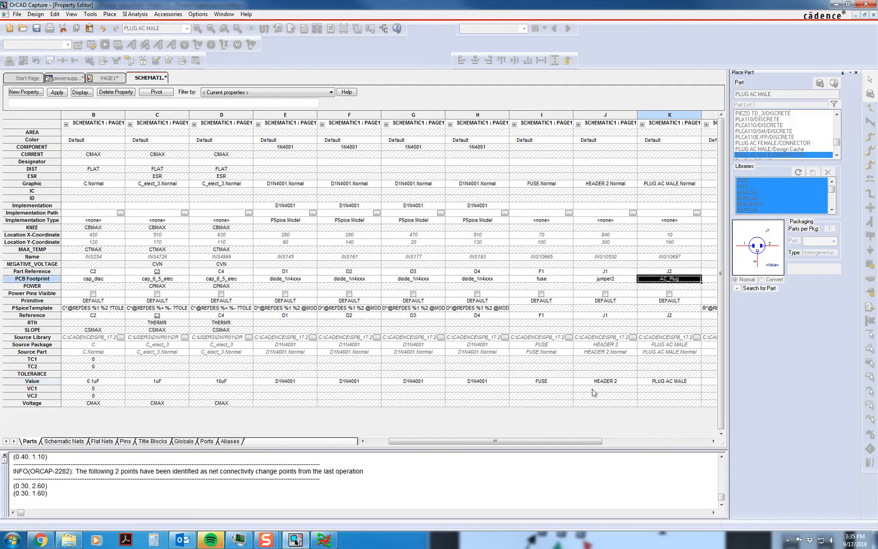
- Enter resistor500 as the PCB footprint of resistor R1
left_click(608, 442)
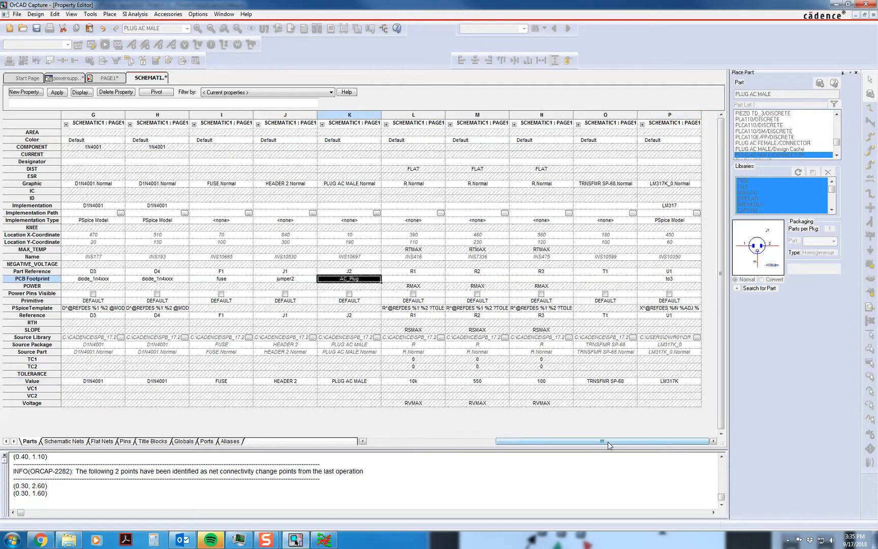
left_click(420, 278)
type("resitor500")
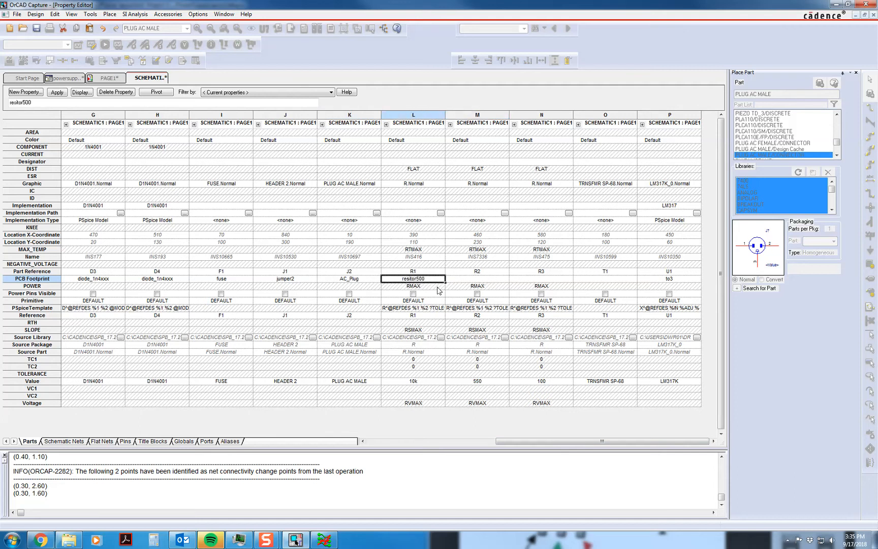
key("BackSpace")
key("BackSpace")
key("BackSpace")
key("BackSpace")
key("BackSpace")
key("BackSpace")
key("BackSpace")
type("istor500")
- Copy R1's resistor500 footprint into the PCB Footprint cells of R2 and R3
key("Right")
key("Left")
key("ctrl+c")
key("Right")
key("ctrl+v")
key("Right")
key("ctrl+v")
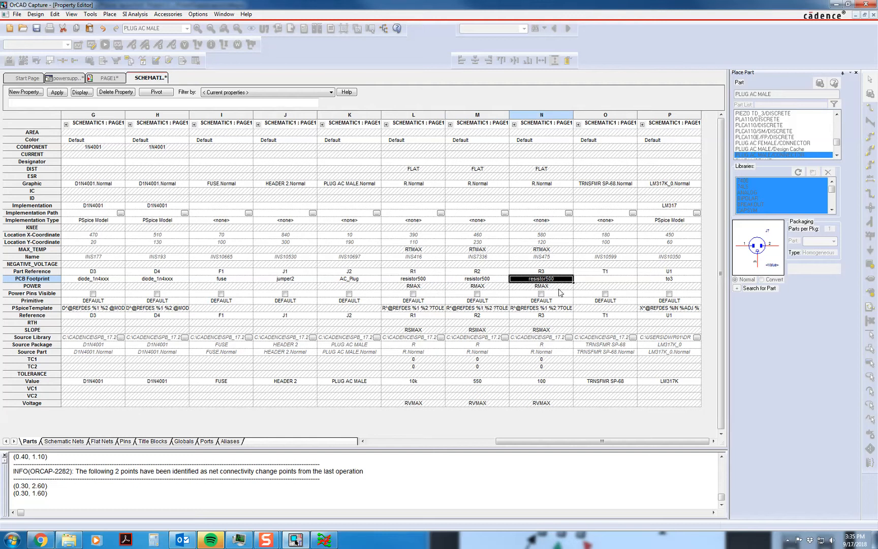
- Look up the transformer footprint in the Footprints folder and enter transformer_summer as T1's PCB footprint in OrCAD Capture
left_click(596, 278)
key("alt+Tab")
scroll(620, 277, "down", 15)
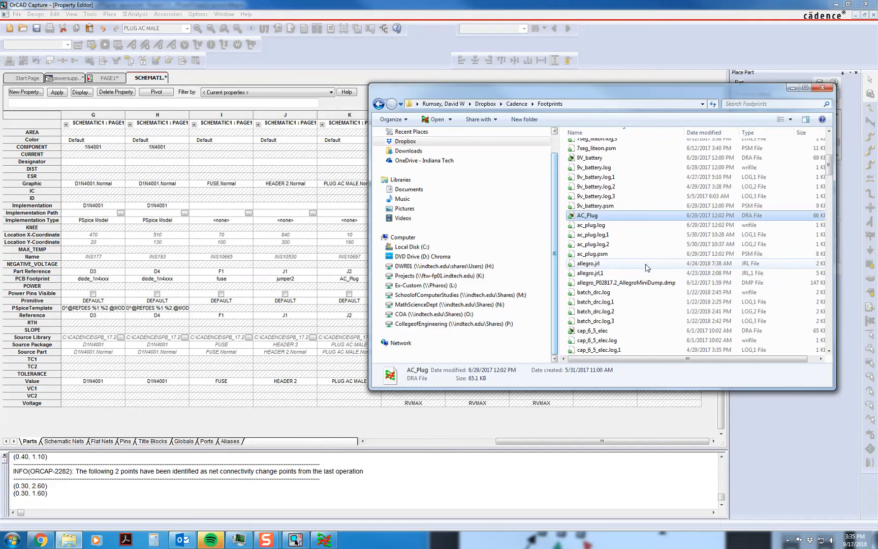
scroll(648, 276, "down", 15)
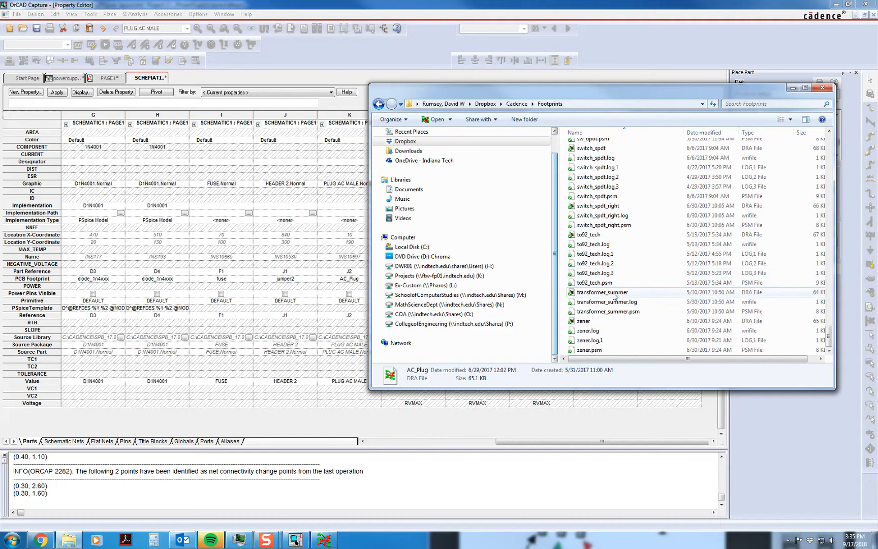
left_click(340, 281)
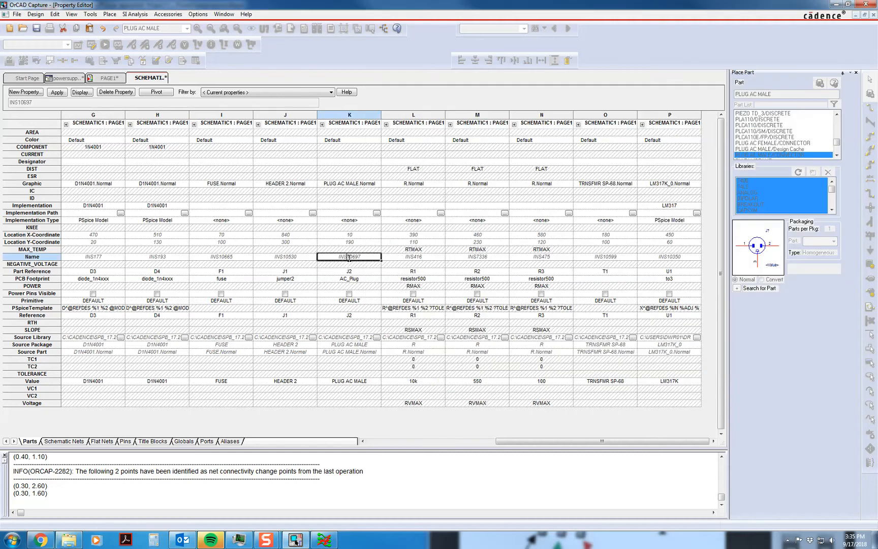
left_click(593, 280)
type("trsn")
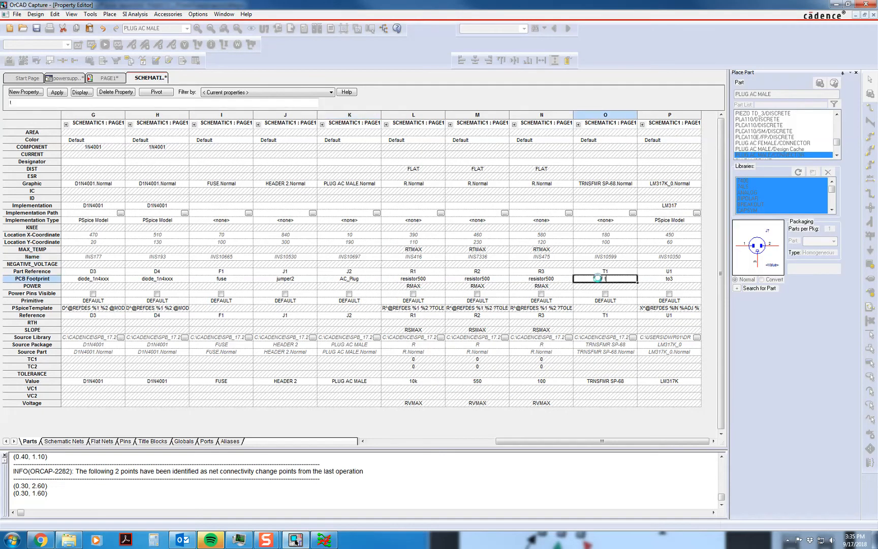
key("BackSpace")
type("ansformer_summer")
key("Return")
- Find the LM317 heat-sink footprint in the Footprints folder and copy its file name, lm317_heat
key("alt+Tab")
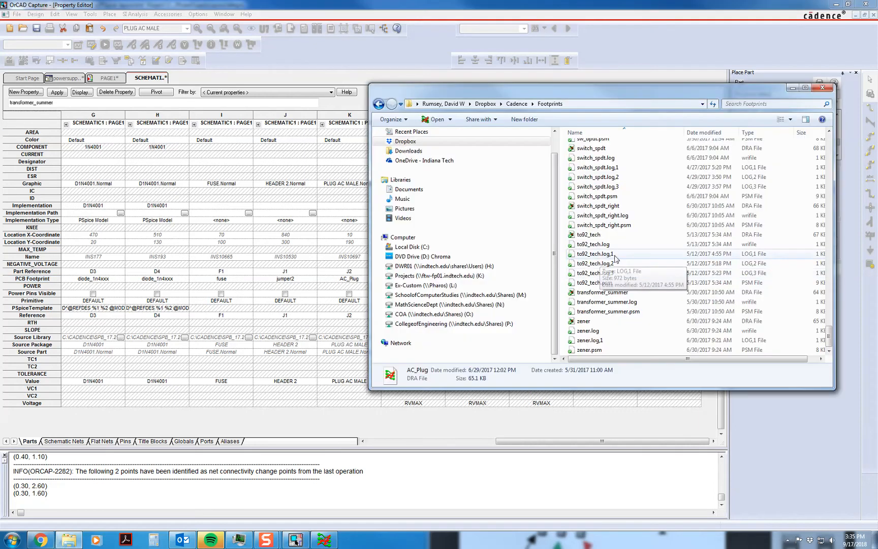
scroll(661, 319, "up", 12)
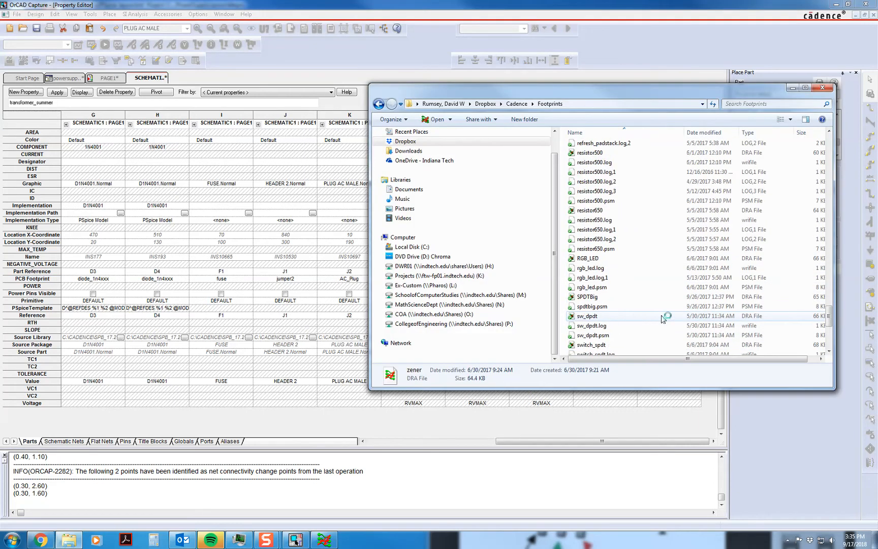
scroll(662, 319, "up", 10)
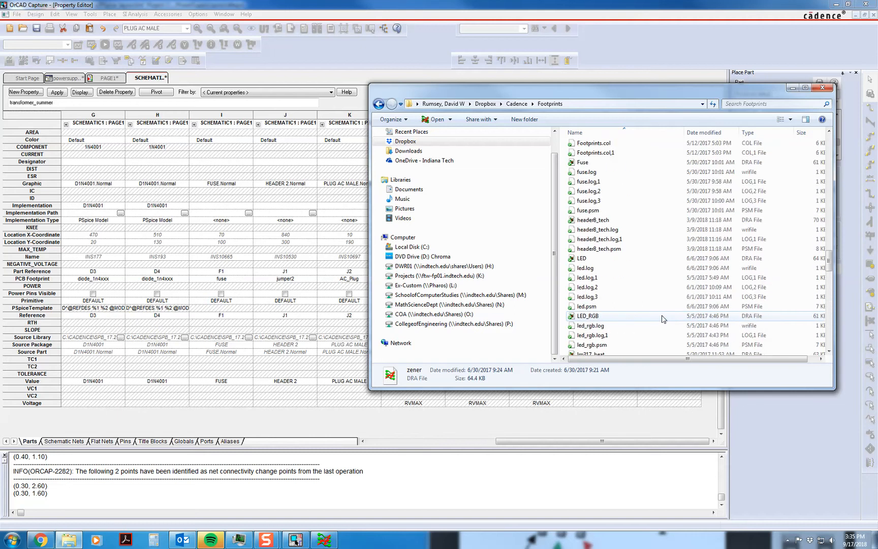
scroll(661, 318, "down", 3)
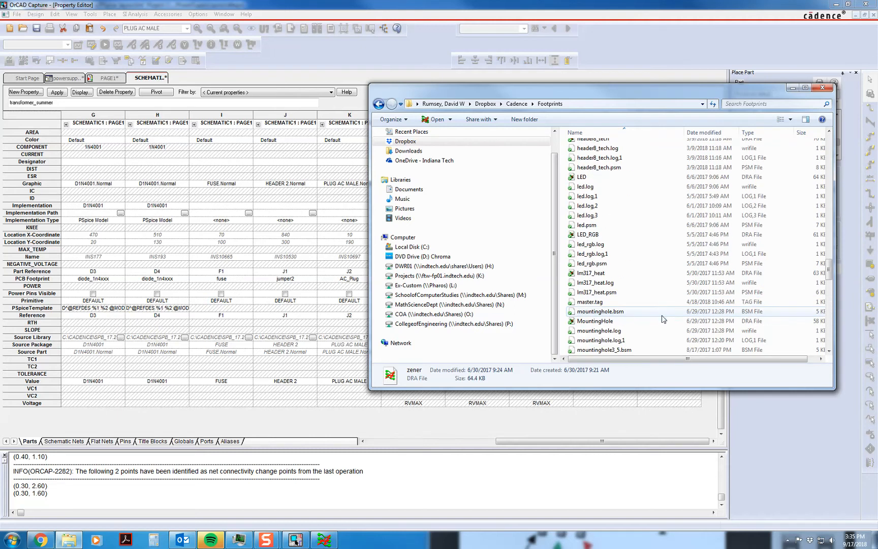
right_click(600, 274)
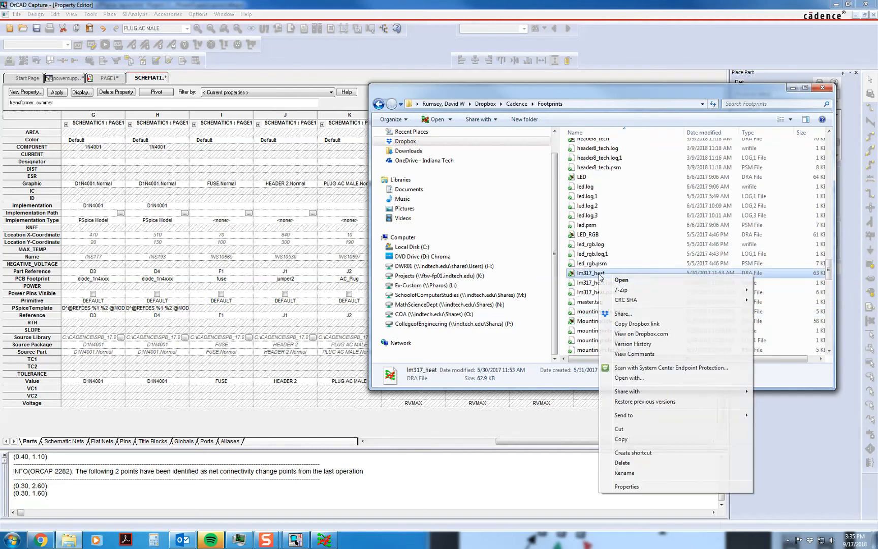
left_click(639, 473)
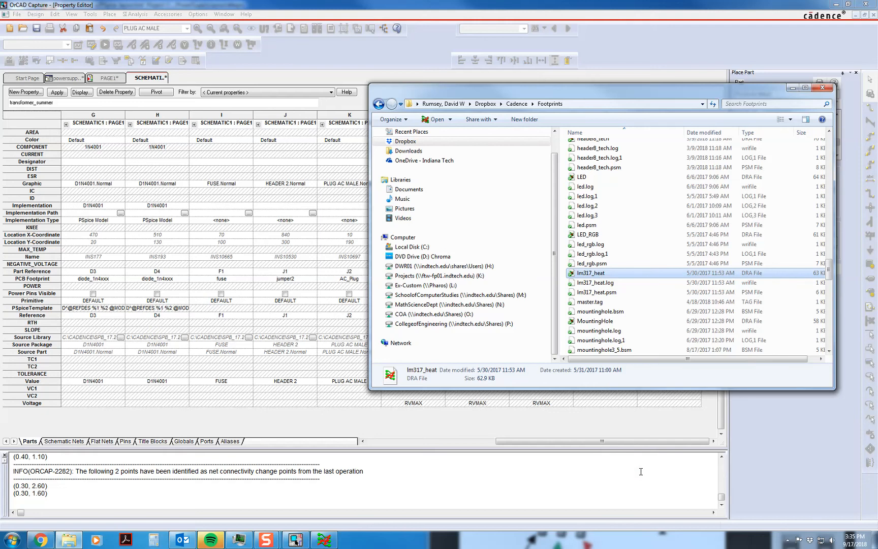
right_click(595, 273)
left_click(584, 274)
left_click_drag(602, 272, 574, 275)
- Return to the OrCAD Capture property table and replace U1's PCB footprint with the copied lm317_heat
key("alt+Tab")
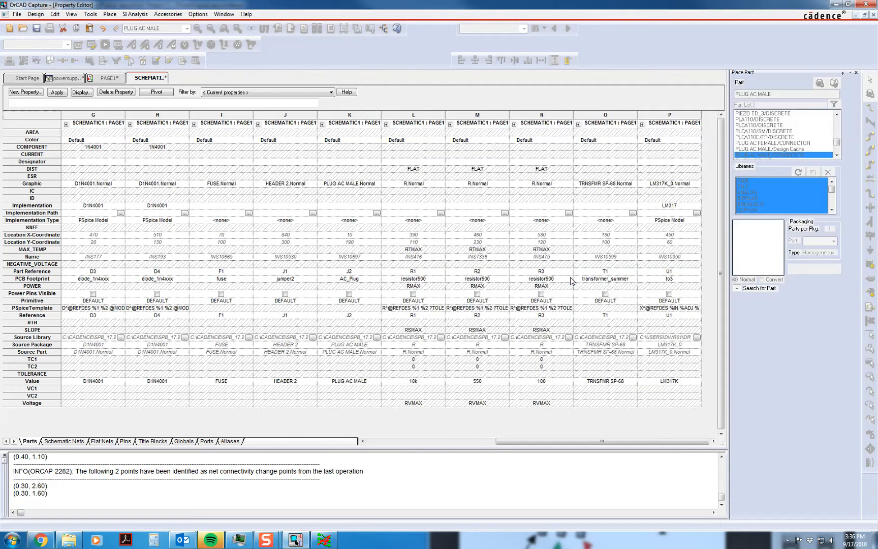
left_click(677, 281)
left_click(673, 278)
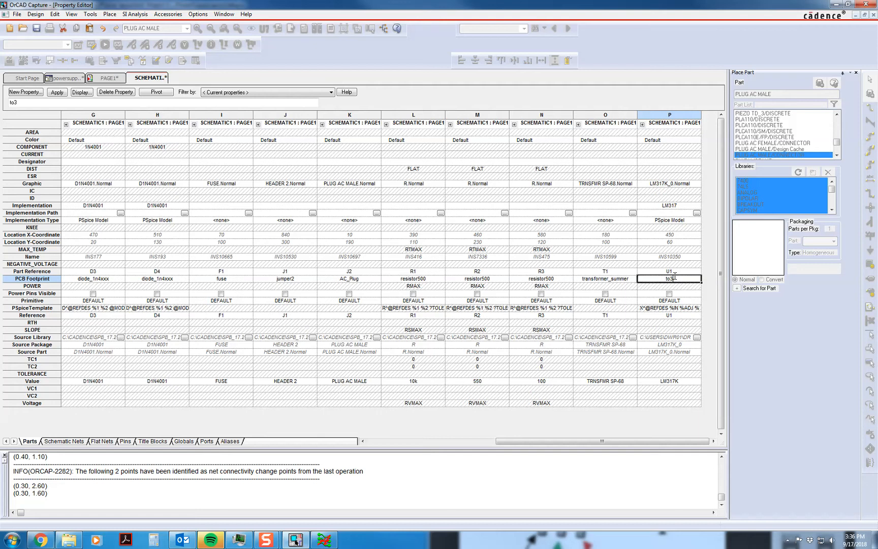
key("ctrl+v")
key("BackSpace")
key("Return")
- Close the part property table, save the schematic, and clear the selection on PAGE1
right_click(151, 80)
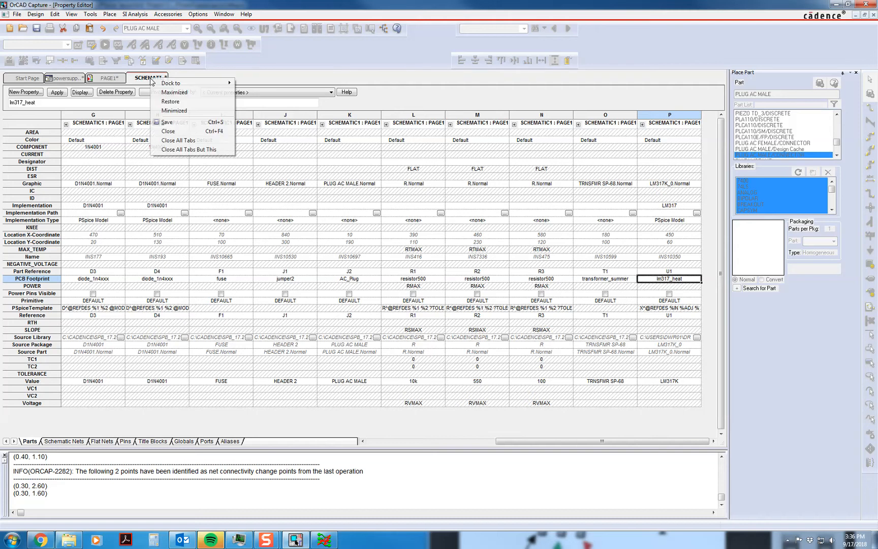
left_click(183, 129)
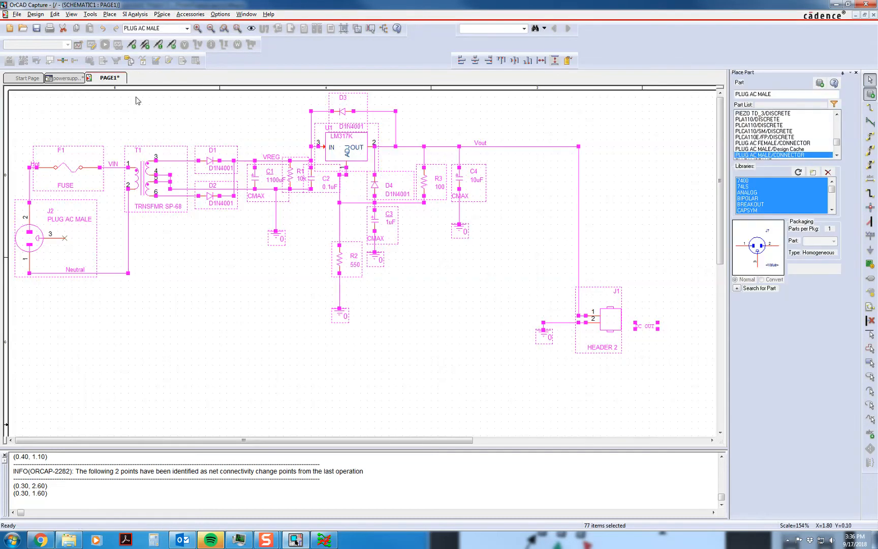
left_click(36, 28)
left_click(106, 116)
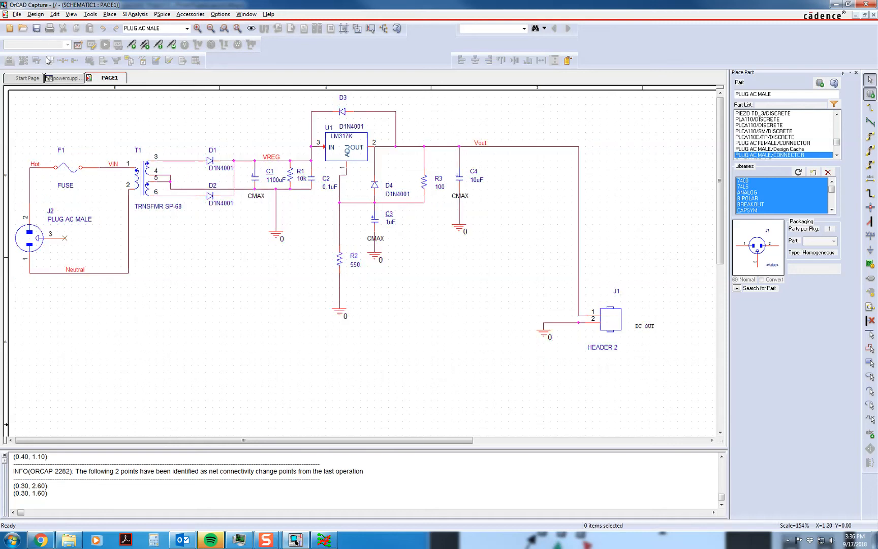
- Annotate the powersupplylayout.dsn design to update its part references, accepting the prompts to continue
left_click(60, 79)
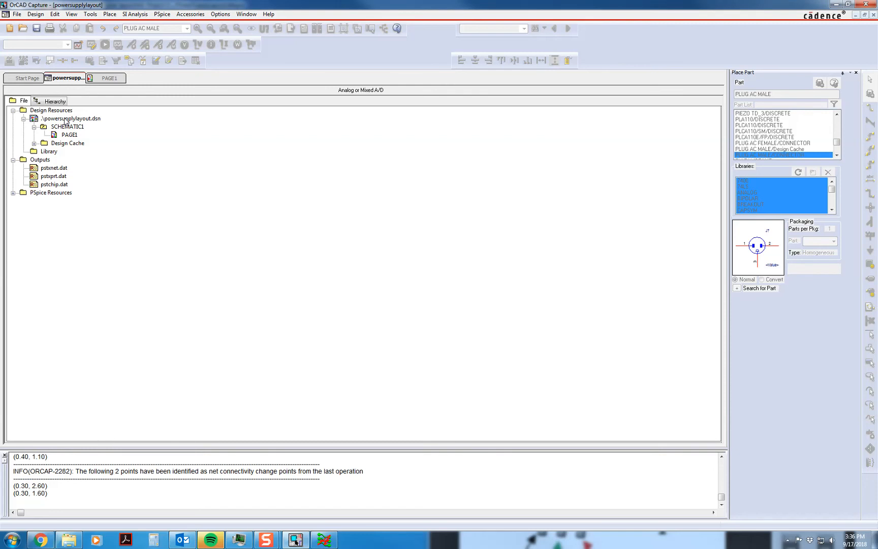
left_click(79, 119)
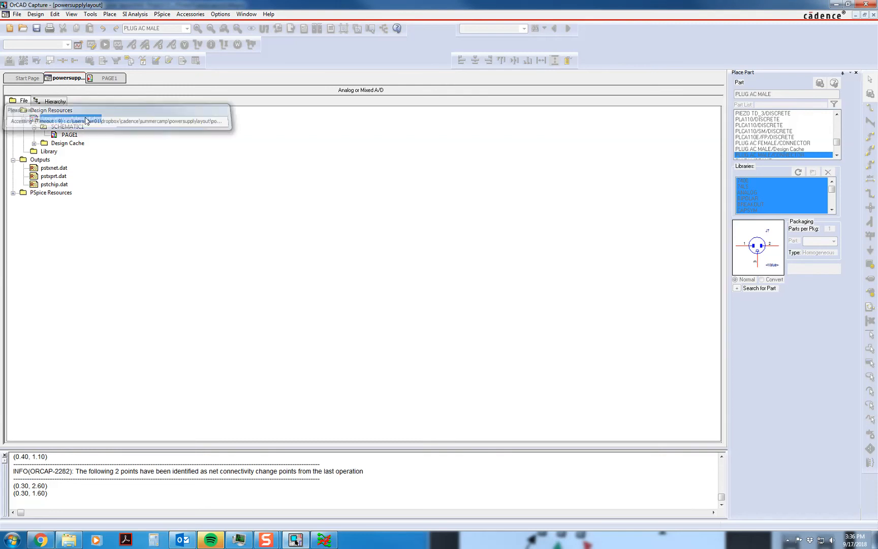
left_click(91, 15)
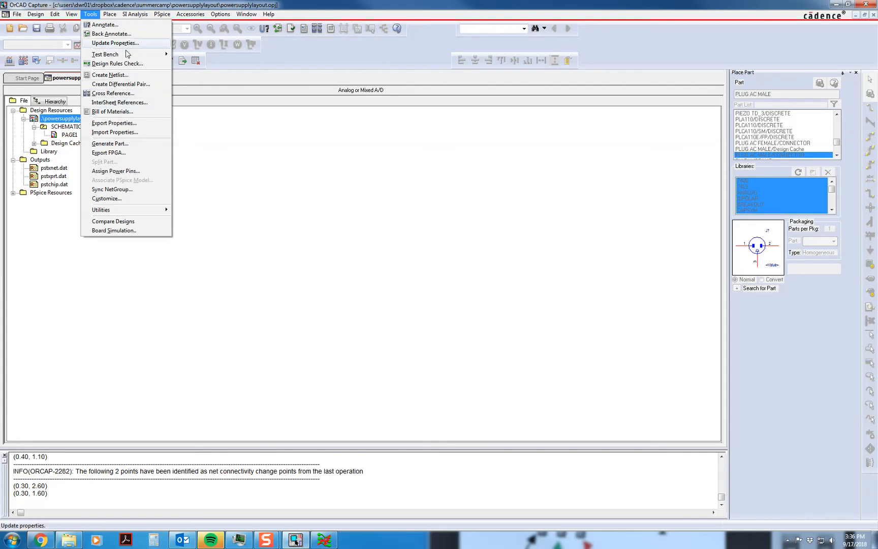
left_click(108, 25)
left_click(468, 398)
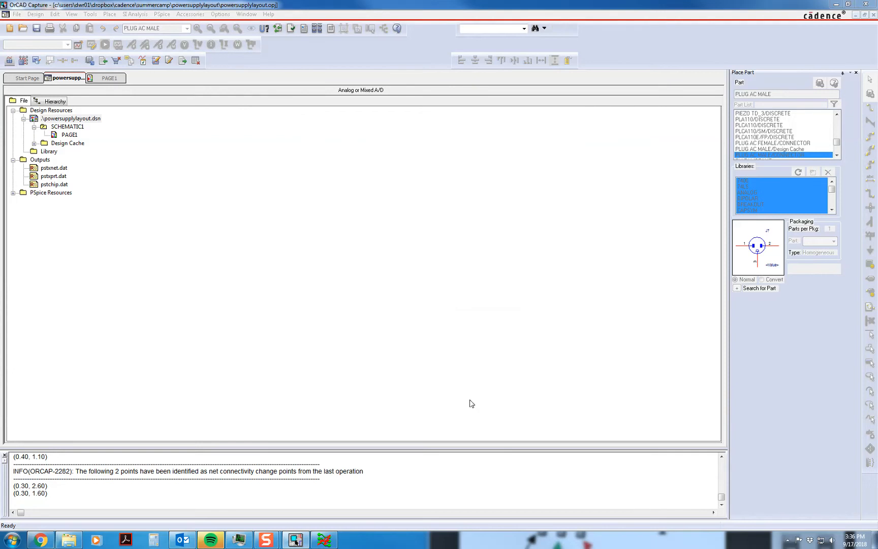
left_click(478, 294)
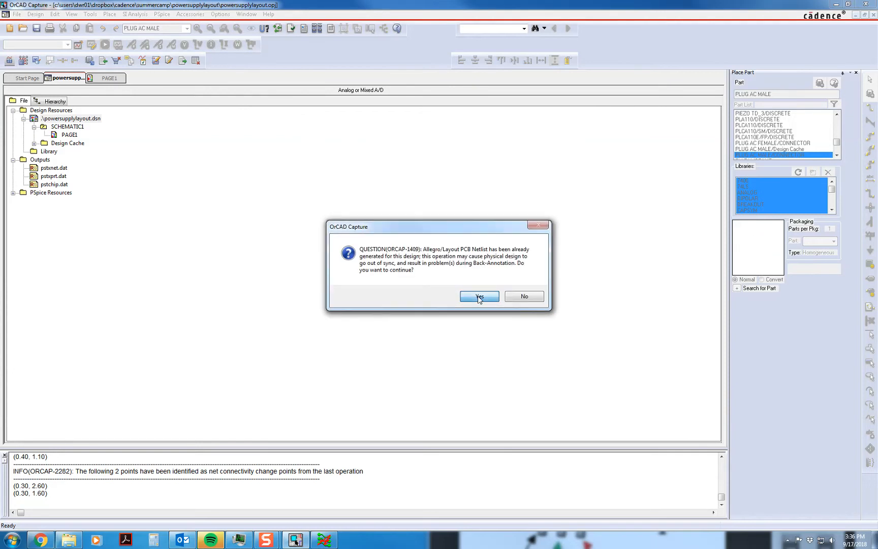
left_click(478, 297)
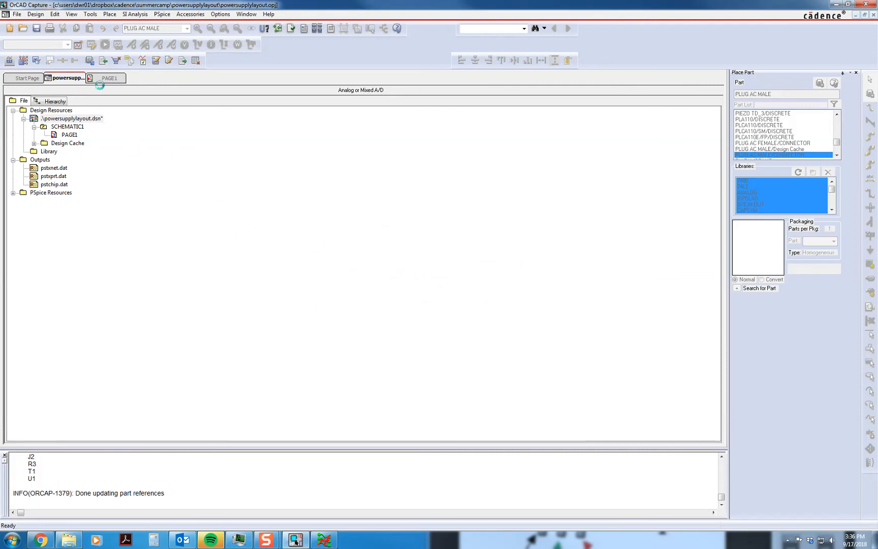
- Create a PCB Editor netlist for the design in the allegro directory, without creating or updating a board file
left_click(90, 18)
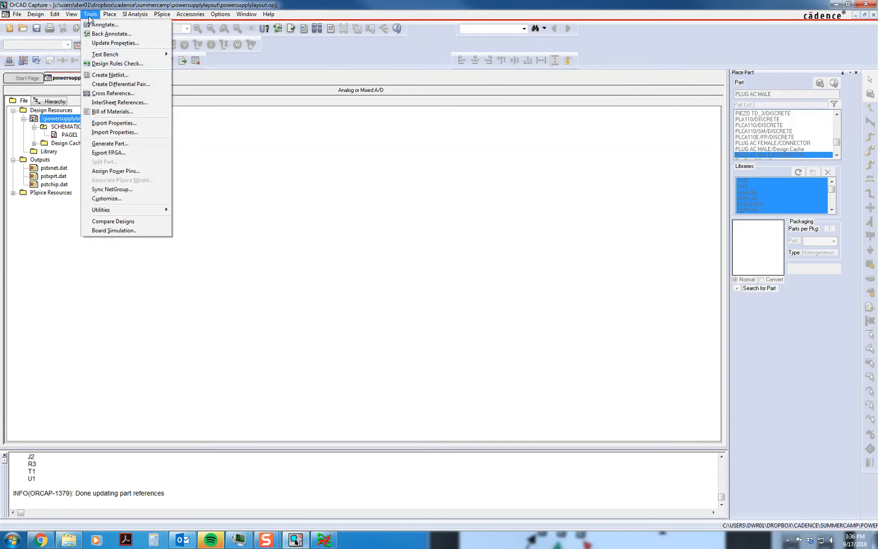
left_click(108, 75)
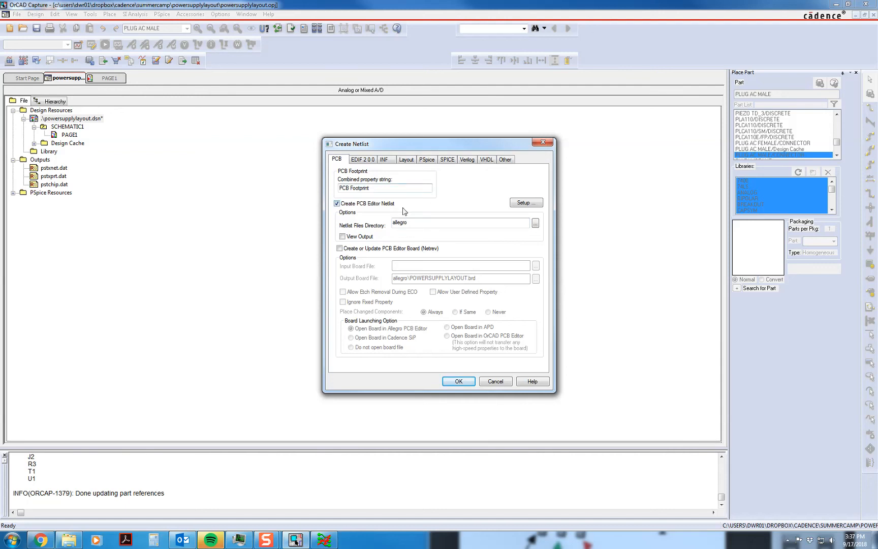
left_click(453, 381)
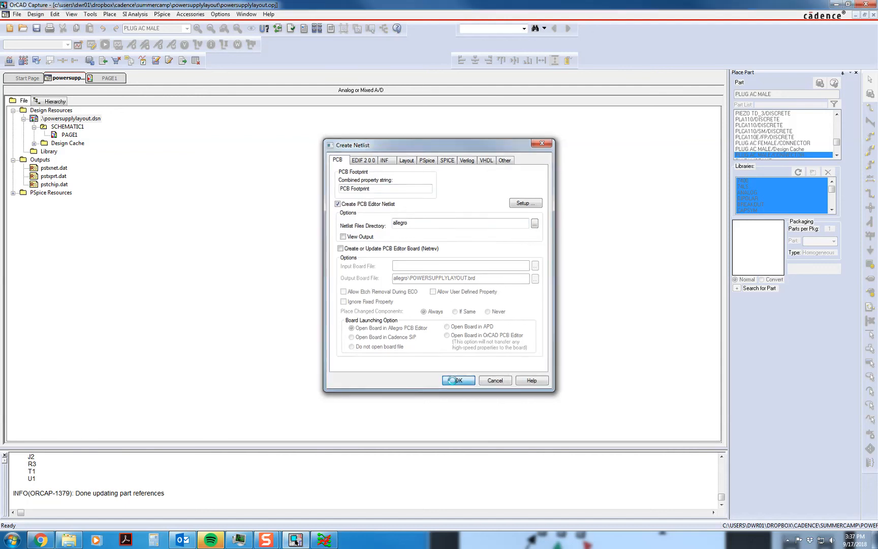